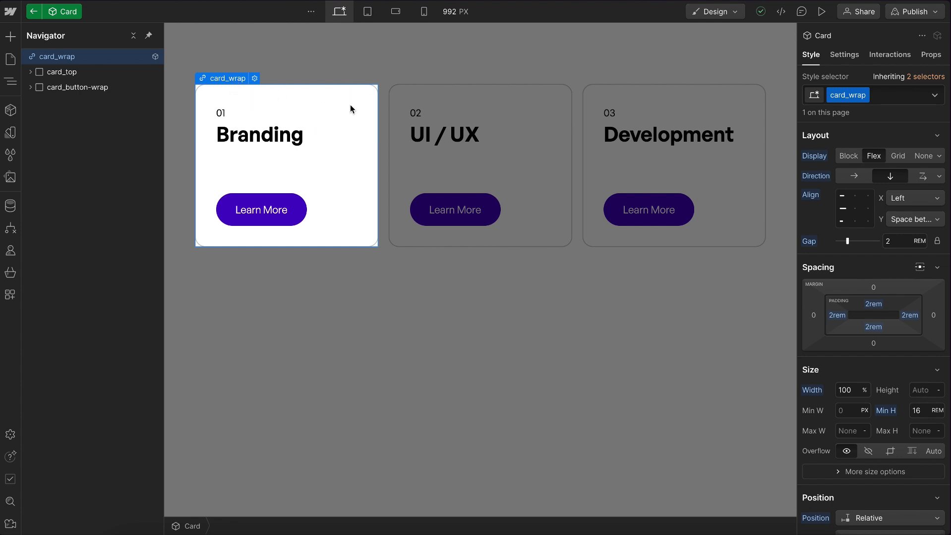
- Insert a slot into the card wrapper using quick-find
{"action": "key", "text": "ctrl+k"}
{"action": "type", "text": "slot"}
{"action": "left_click", "coordinate": [332, 117]}
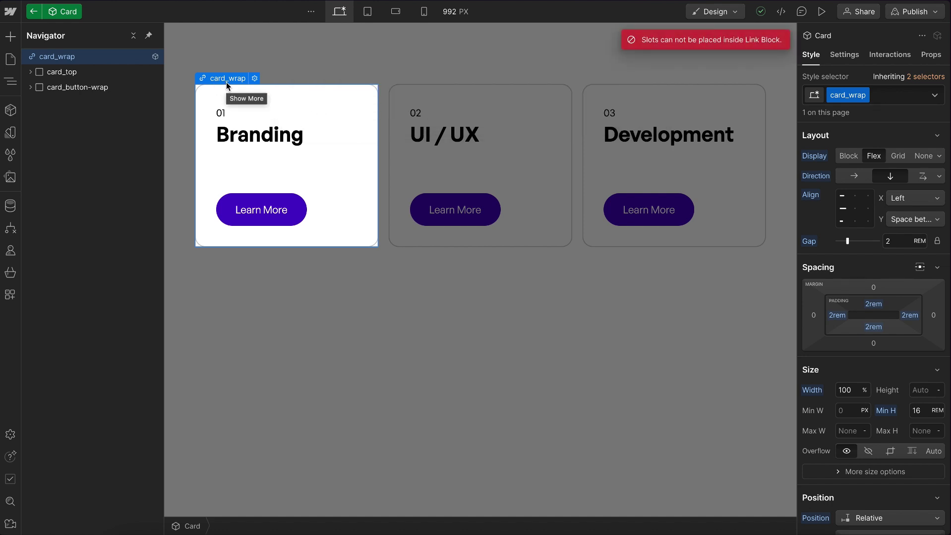
- Add a trial custom element tagged button to the card, then delete it
{"action": "key", "text": "ctrl+k"}
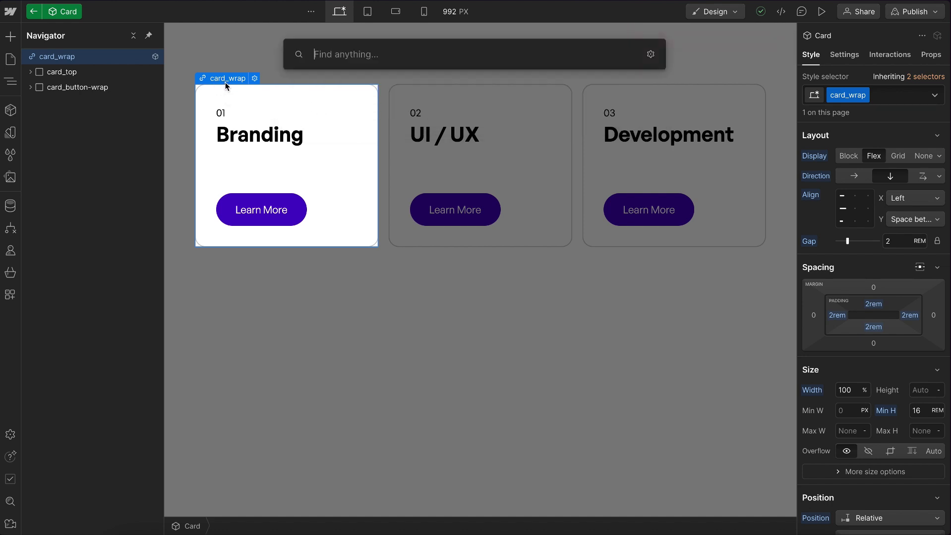
{"action": "type", "text": "cus"}
{"action": "key", "text": "Return"}
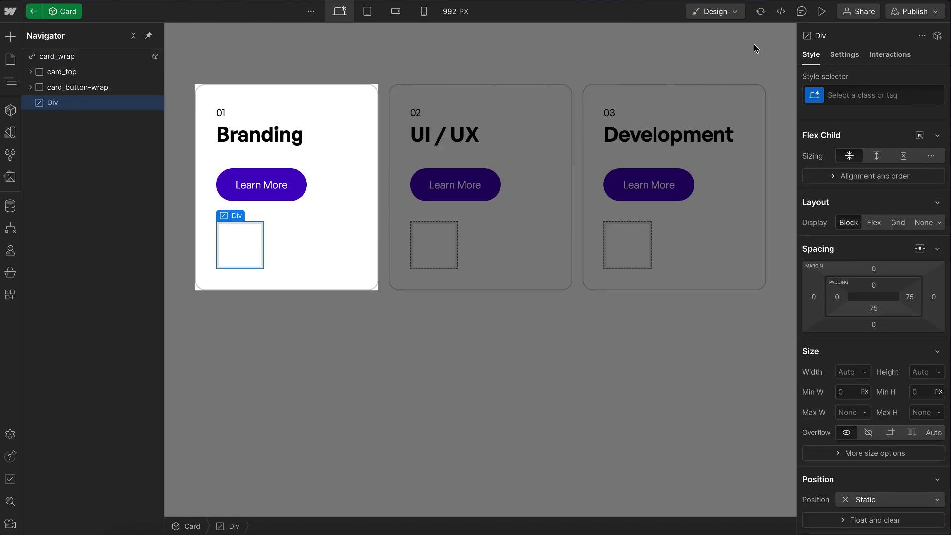
{"action": "left_click", "coordinate": [844, 54]}
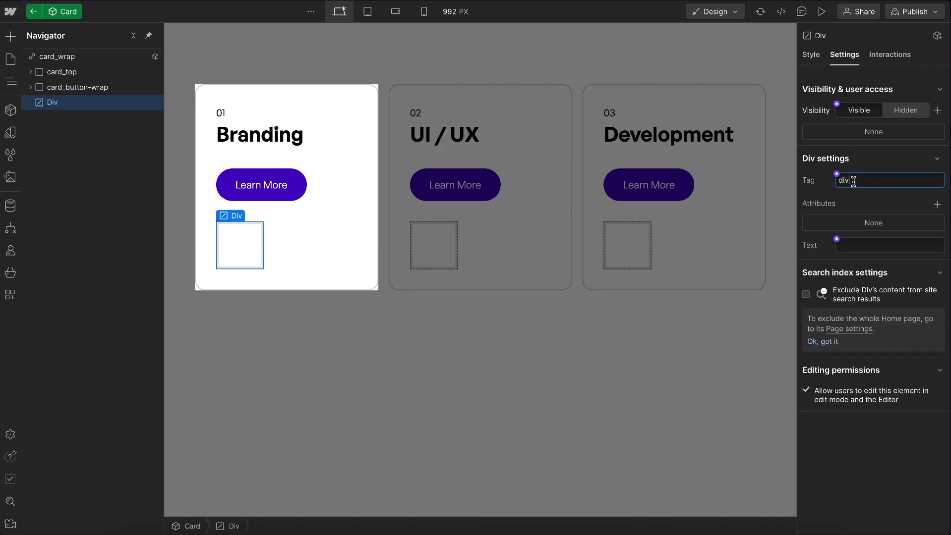
{"action": "type", "text": "button"}
{"action": "key", "text": "Return"}
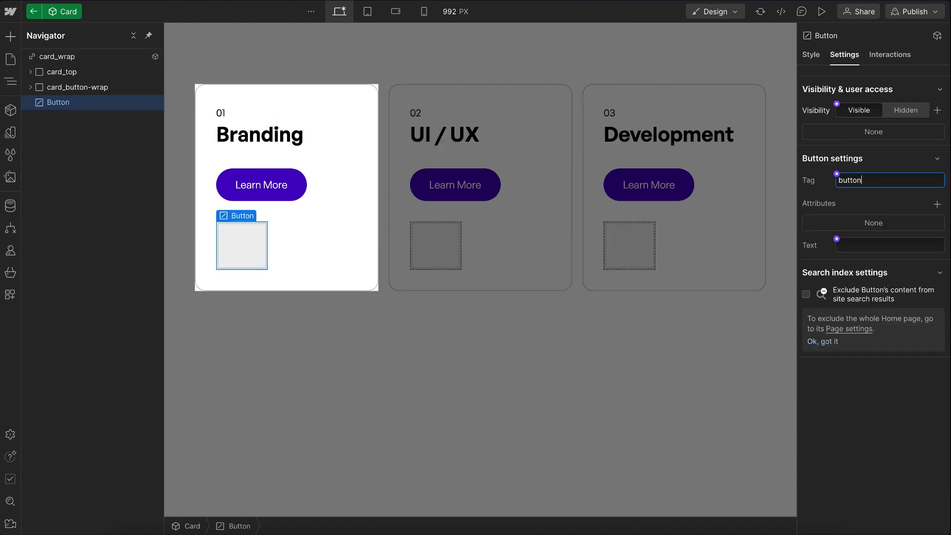
{"action": "left_click", "coordinate": [826, 159]}
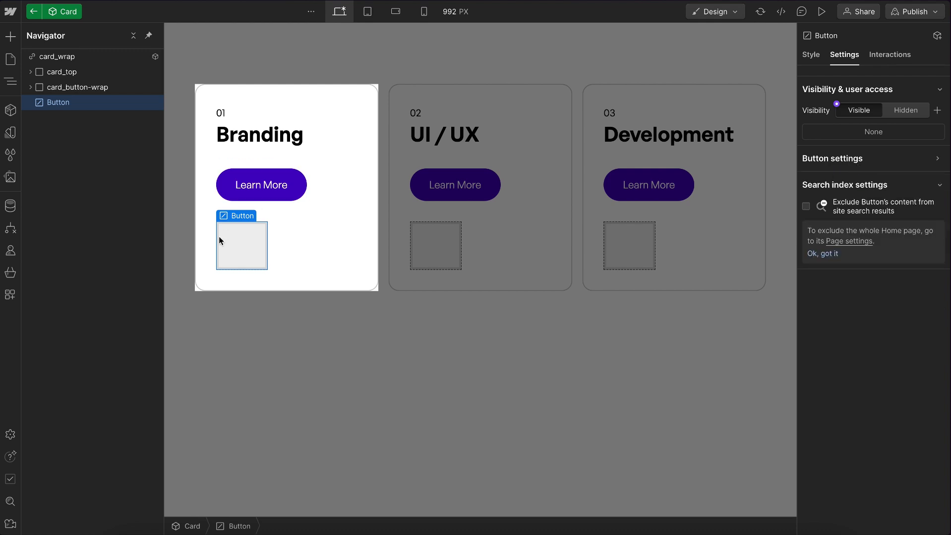
{"action": "key", "text": "Delete"}
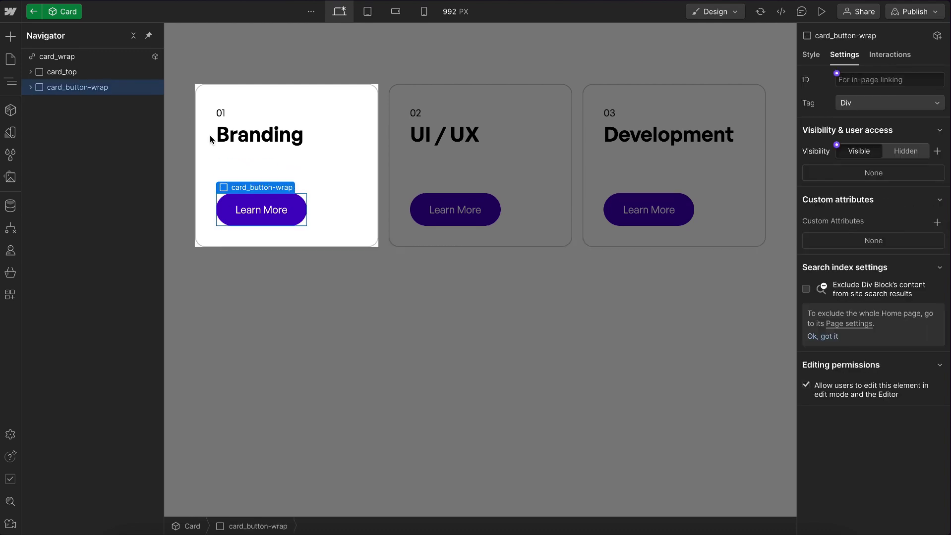
- Convert the card wrapper from a link block into a plain Div Block
{"action": "left_click", "coordinate": [211, 92]}
{"action": "right_click", "coordinate": [229, 80]}
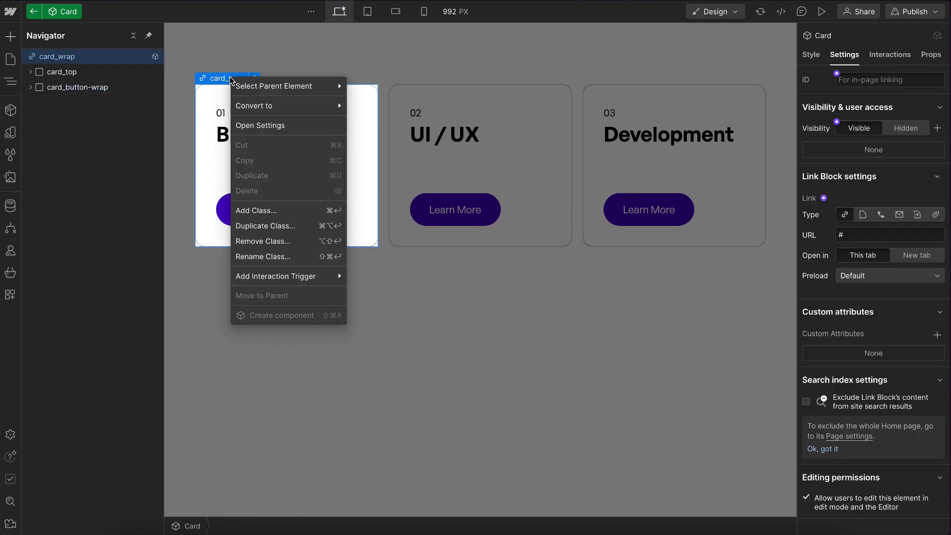
{"action": "mouse_move", "coordinate": [300, 104]}
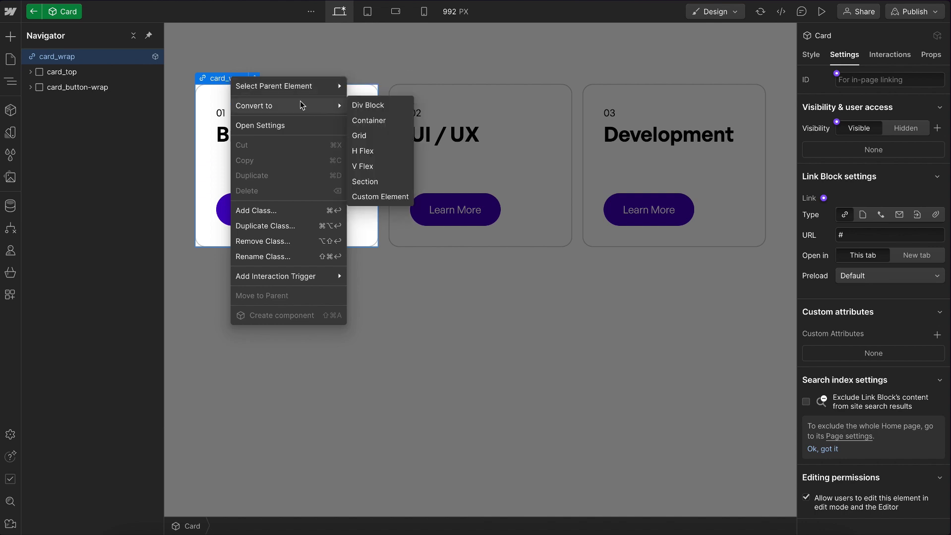
{"action": "left_click", "coordinate": [391, 105]}
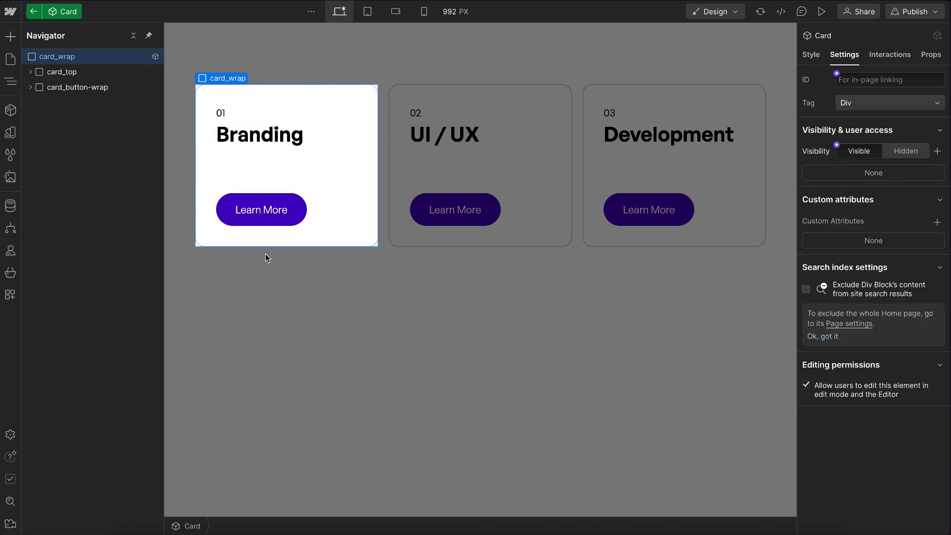
- Select the Learn More button wrapper, then inspect the Apple Mac page's div.card and overlay button
{"action": "left_click", "coordinate": [297, 203]}
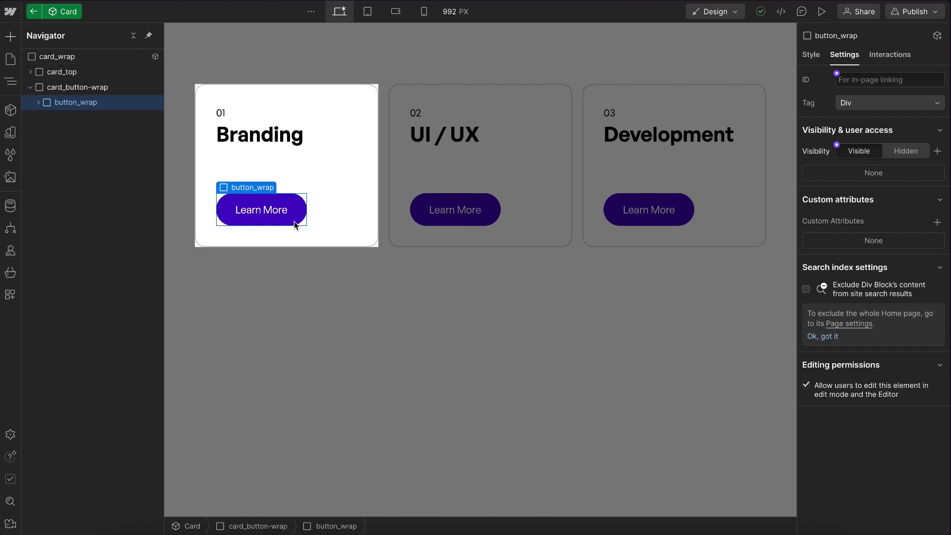
{"action": "mouse_move", "coordinate": [1, 223]}
{"action": "left_click", "coordinate": [39, 411]}
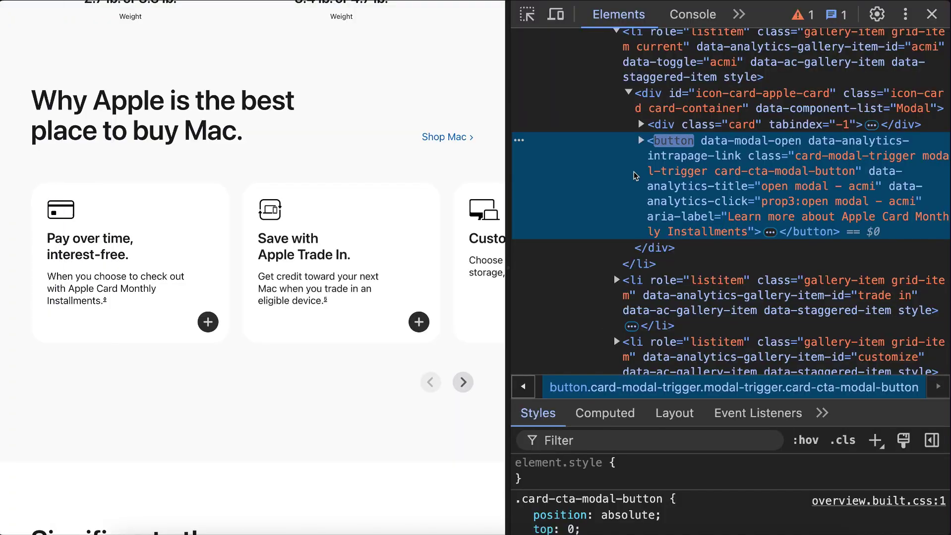
{"action": "left_click", "coordinate": [708, 129]}
{"action": "left_click", "coordinate": [699, 178]}
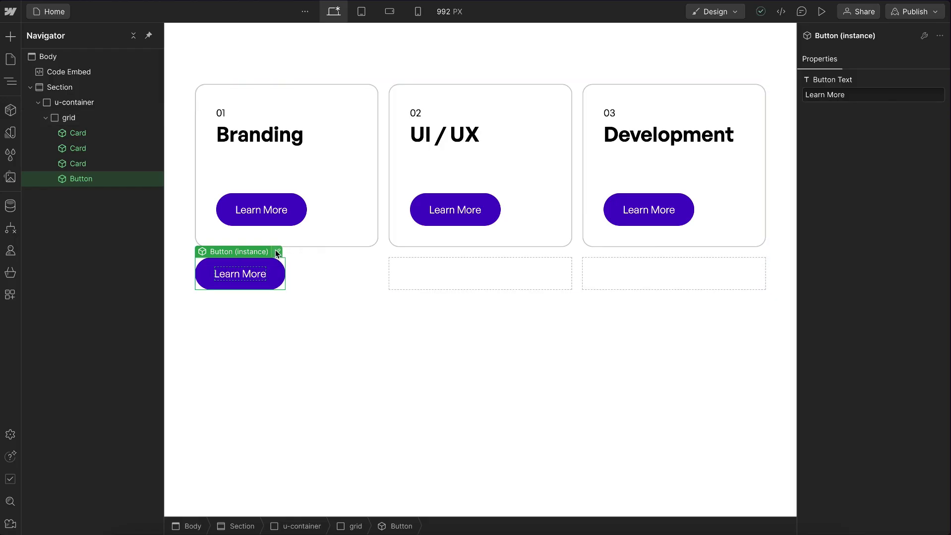
- Inside the Button component, add a Div Block with the class clickable_wrap
{"action": "left_click", "coordinate": [277, 253]}
{"action": "key", "text": "ctrl+k"}
{"action": "type", "text": "div"}
{"action": "key", "text": "Return"}
{"action": "key", "text": "ctrl+Return"}
{"action": "type", "text": "circle_butto"}
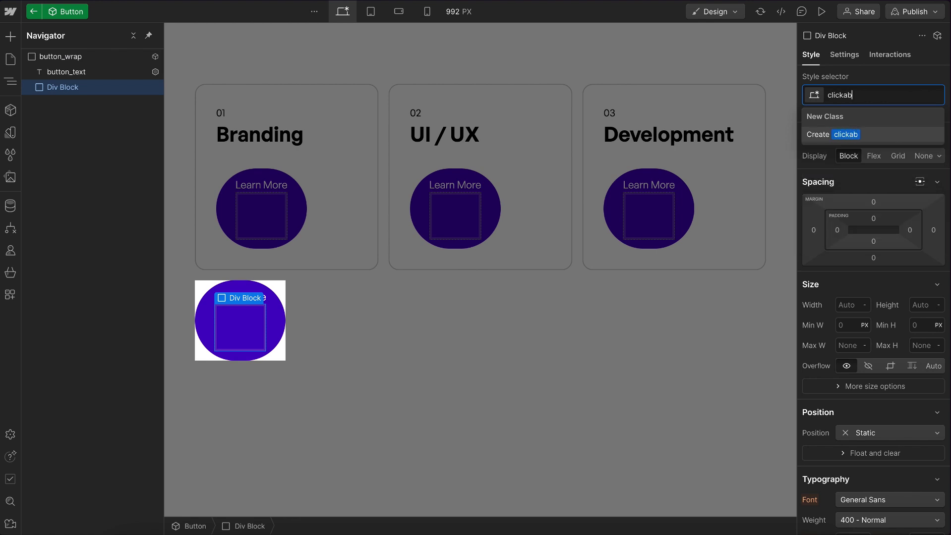
{"action": "key", "text": "ctrl+a"}
{"action": "key", "text": "BackSpace"}
{"action": "type", "text": "clickable_wrap"}
{"action": "key", "text": "Return"}
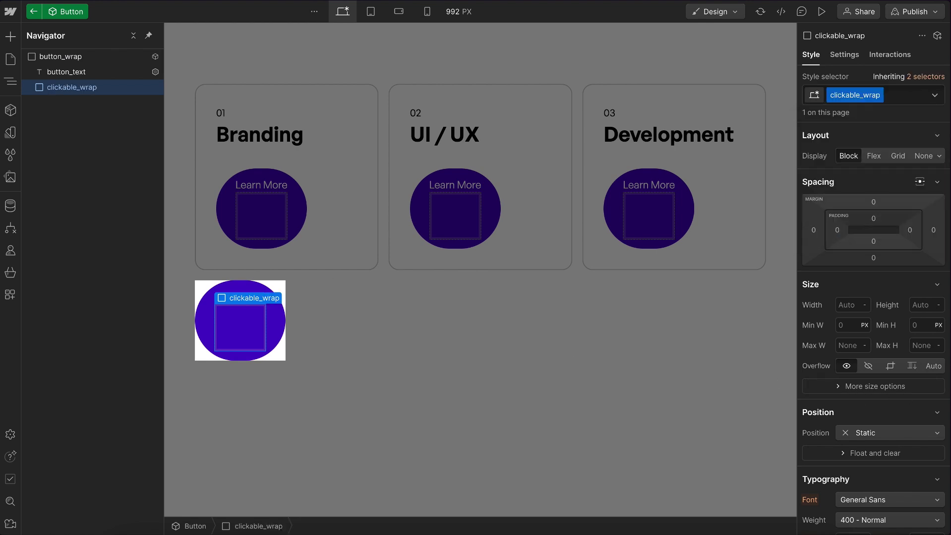
- Make clickable_wrap absolute with the full preset, z-index 3, width and height 100%
{"action": "left_click", "coordinate": [893, 433]}
{"action": "left_click", "coordinate": [899, 441]}
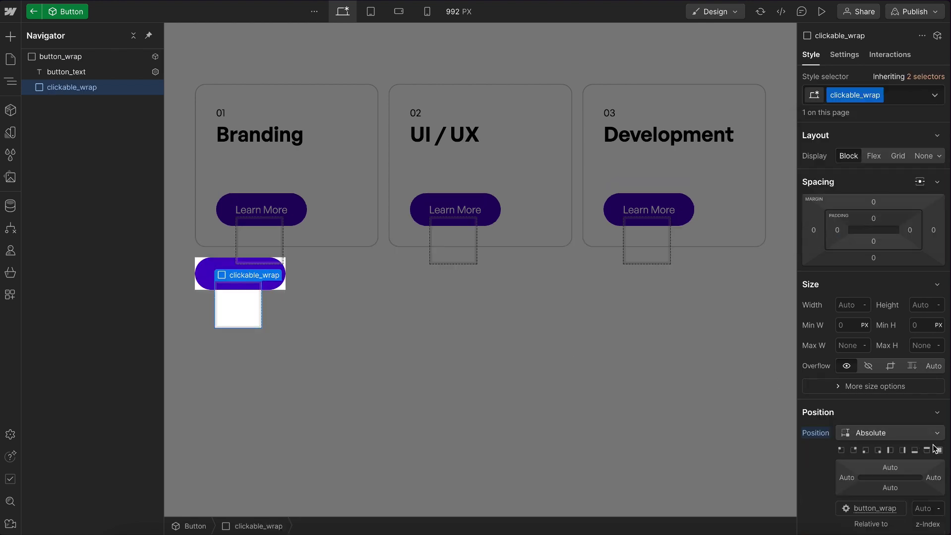
{"action": "left_click", "coordinate": [939, 451]}
{"action": "left_click", "coordinate": [926, 509]}
{"action": "type", "text": "3"}
{"action": "left_click", "coordinate": [849, 305]}
{"action": "type", "text": "100%"}
{"action": "key", "text": "Tab"}
{"action": "type", "text": "100%"}
- Insert a Link Block inside clickable_wrap with the class clickable_link
{"action": "key", "text": "ctrl+k"}
{"action": "type", "text": "lin"}
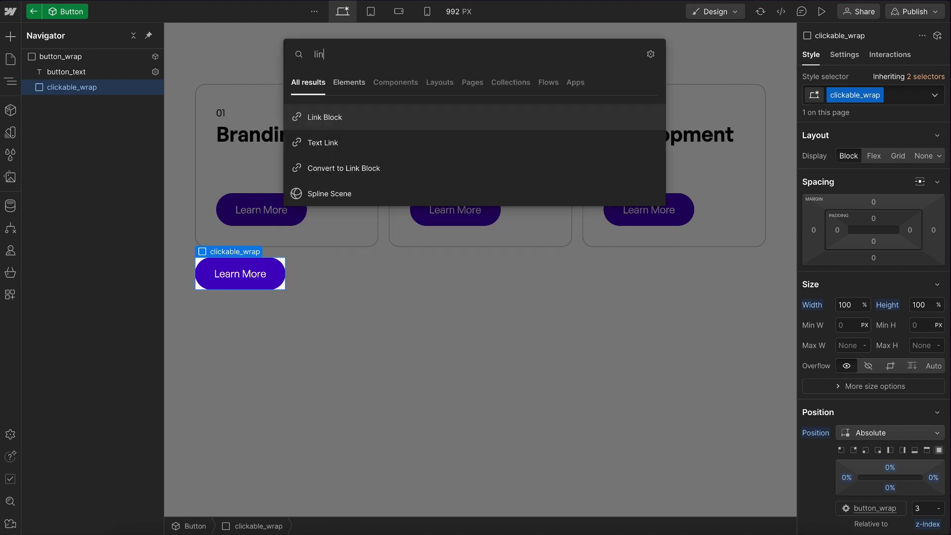
{"action": "key", "text": "Return"}
{"action": "key", "text": "Escape"}
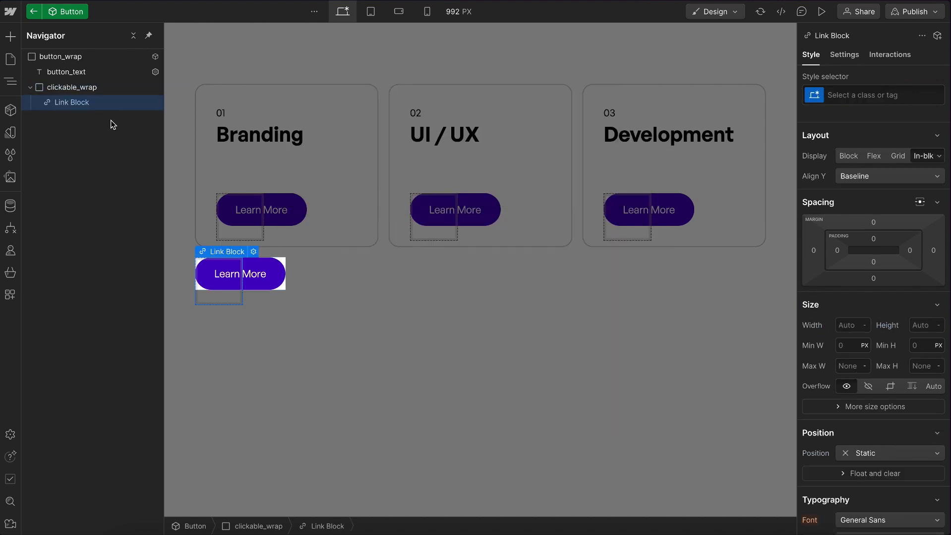
{"action": "key", "text": "ctrl+Return"}
{"action": "type", "text": "clickable_link"}
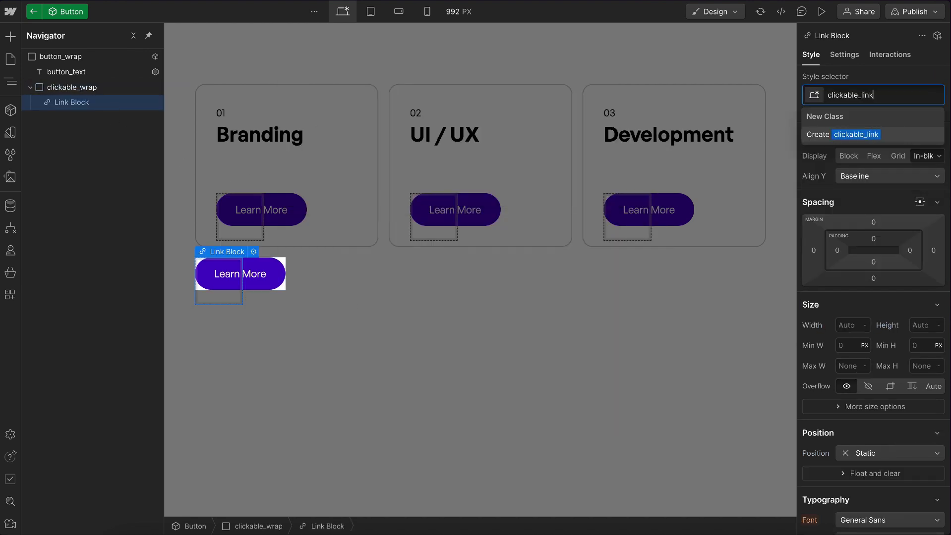
{"action": "key", "text": "Return"}
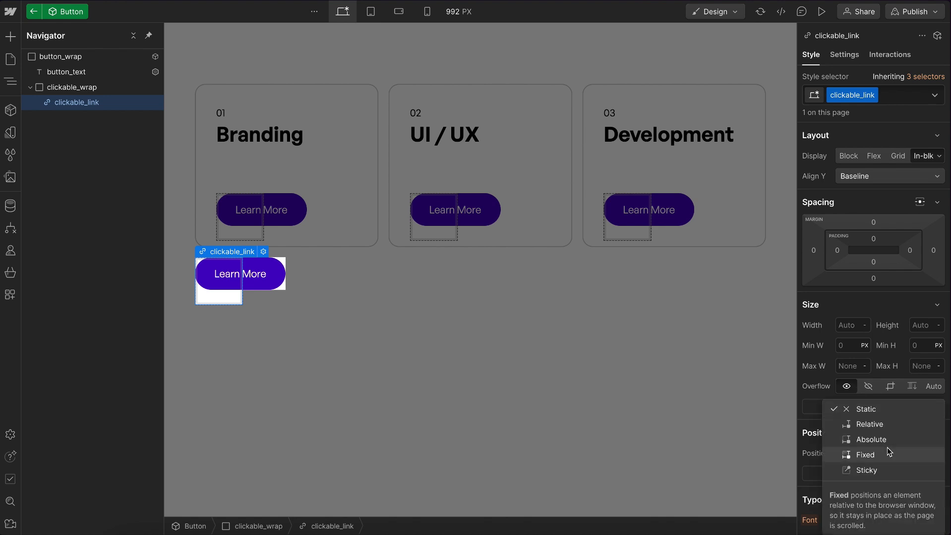
- Position clickable_link absolute with the full preset and 100% width
{"action": "left_click", "coordinate": [898, 453]}
{"action": "left_click", "coordinate": [897, 441]}
{"action": "left_click", "coordinate": [938, 450]}
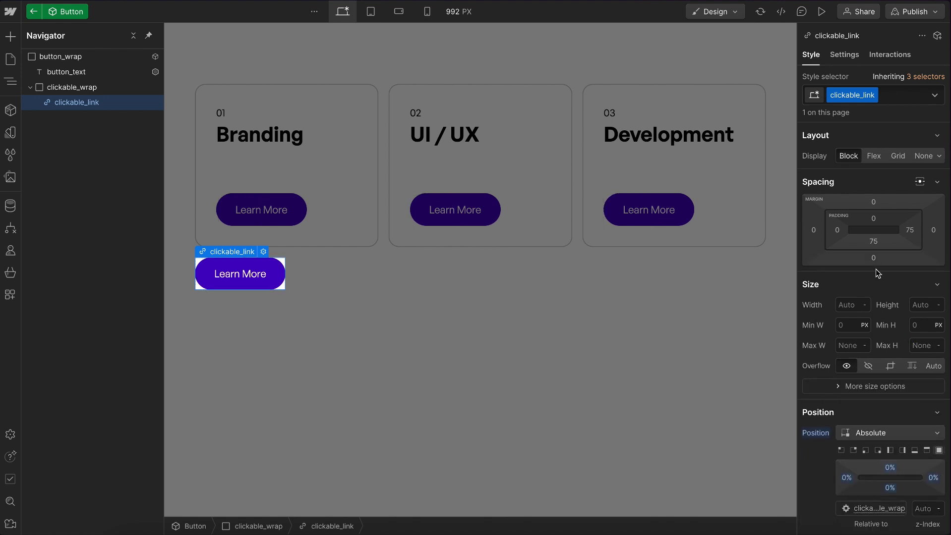
{"action": "left_click", "coordinate": [853, 304]}
{"action": "type", "text": "100%"}
{"action": "key", "text": "Tab"}
- Set clickable_link's height to 100%, then add a clickable_button div inside clickable_wrap
{"action": "type", "text": "100%"}
{"action": "key", "text": "Return"}
{"action": "left_click", "coordinate": [72, 87]}
{"action": "key", "text": "ctrl+e"}
{"action": "type", "text": "div"}
{"action": "key", "text": "Return"}
{"action": "key", "text": "ctrl+Return"}
{"action": "type", "text": "clickable_"}
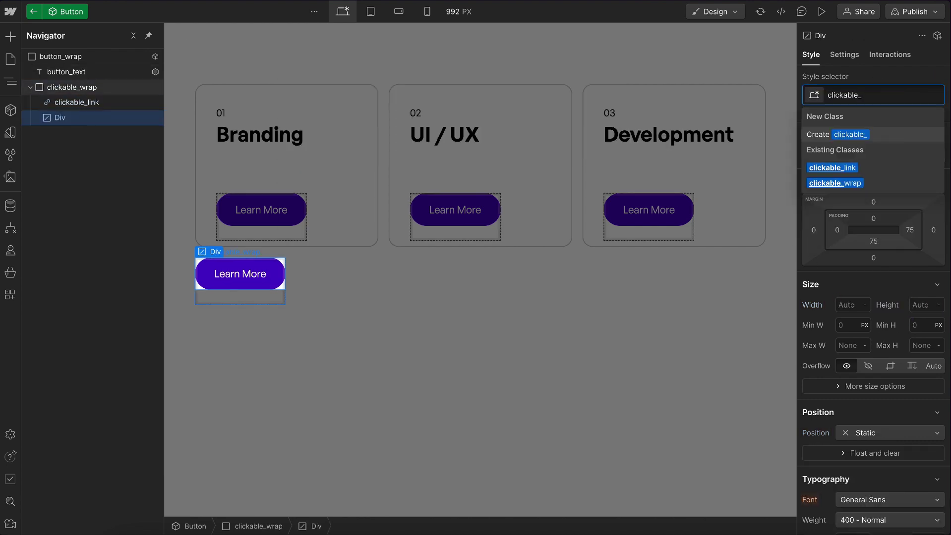
{"action": "type", "text": "button"}
{"action": "key", "text": "Return"}
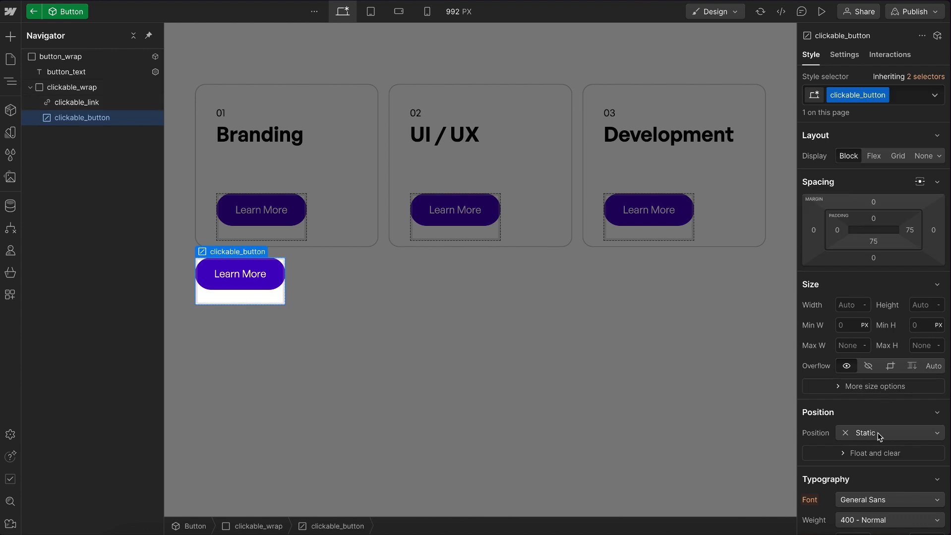
- Make clickable_button absolute with the full preset and 100% width and height
{"action": "left_click", "coordinate": [876, 441]}
{"action": "left_click", "coordinate": [903, 440]}
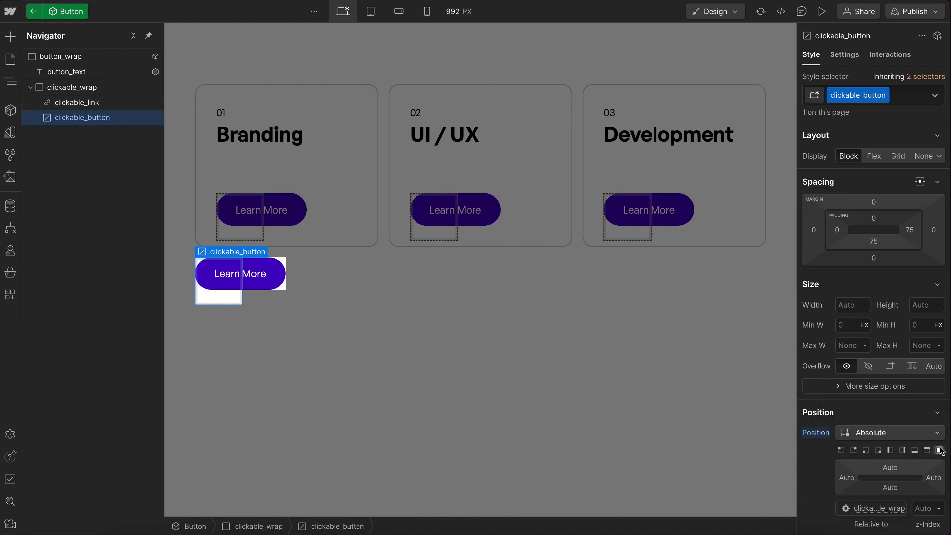
{"action": "left_click", "coordinate": [938, 450]}
{"action": "type", "text": "100%"}
{"action": "left_click", "coordinate": [923, 303]}
{"action": "type", "text": "10"}
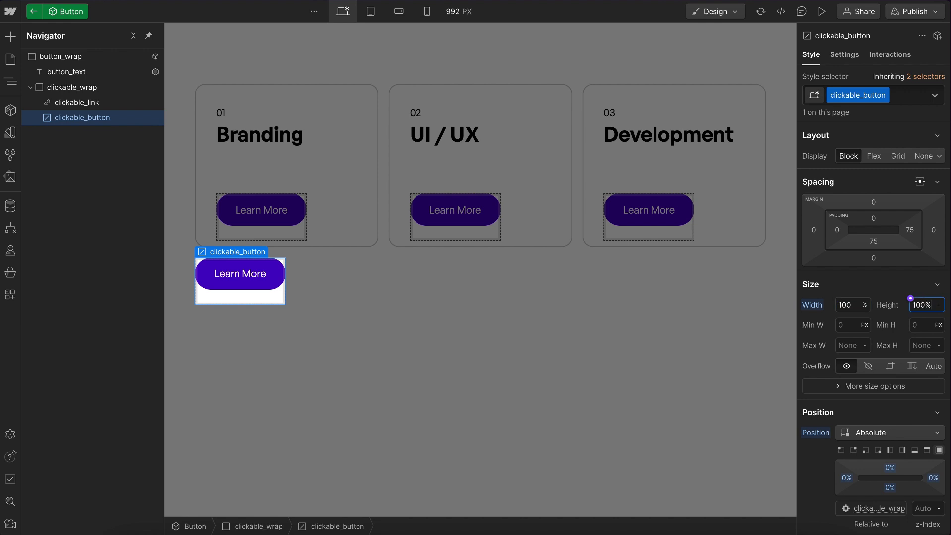
{"action": "type", "text": "0%"}
{"action": "key", "text": "Return"}
- Change clickable_button's tag to button
{"action": "left_click", "coordinate": [844, 55]}
{"action": "left_click", "coordinate": [863, 180]}
{"action": "left_click_drag", "start_coordinate": [863, 180], "coordinate": [814, 180]}
{"action": "type", "text": "button"}
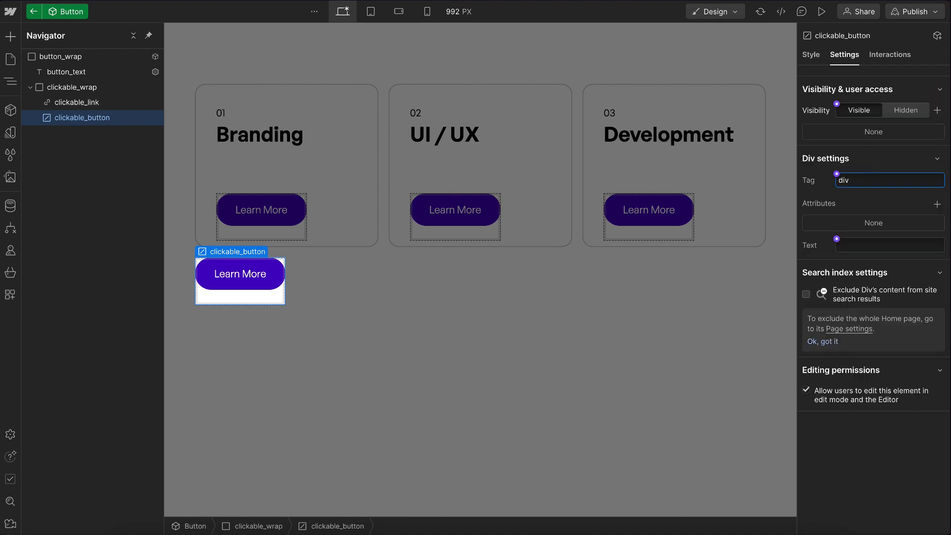
{"action": "key", "text": "Return"}
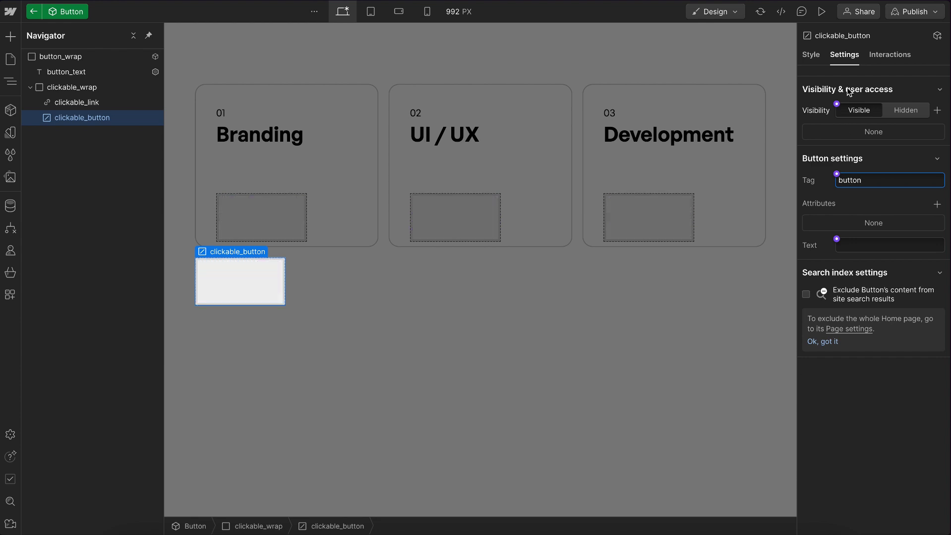
{"action": "left_click", "coordinate": [811, 55]}
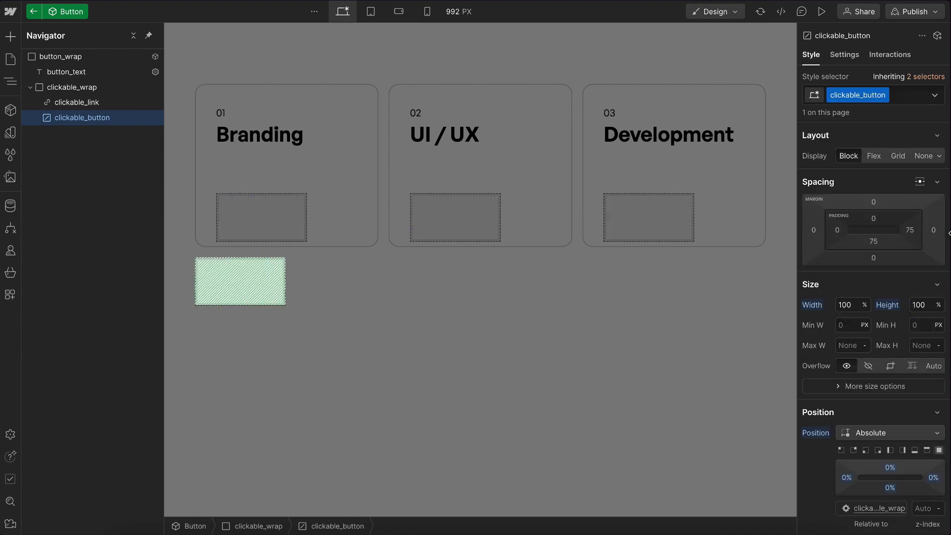
- Set clickable_button's background colour to fully transparent
{"action": "scroll", "coordinate": [848, 393], "scroll_direction": "down", "scroll_amount": 5}
{"action": "scroll", "coordinate": [847, 394], "scroll_direction": "down", "scroll_amount": 8}
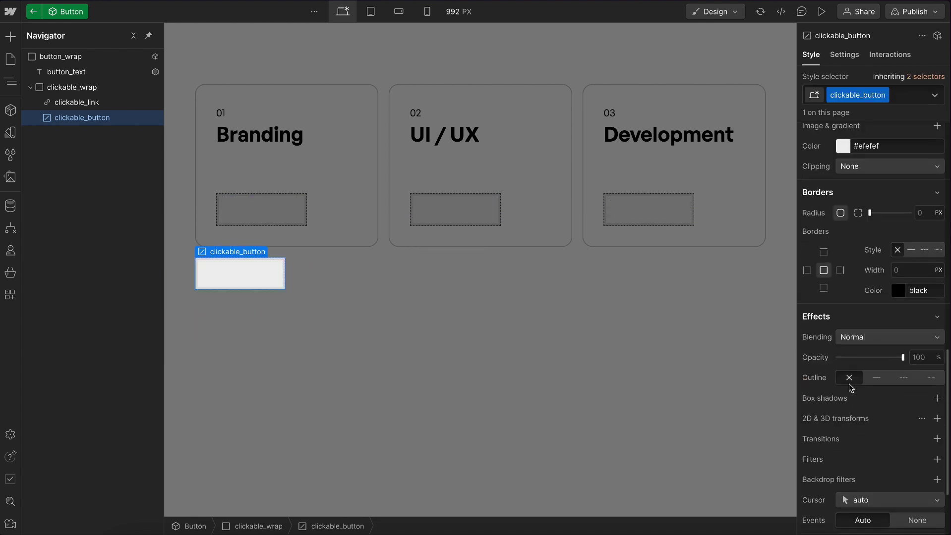
{"action": "left_click", "coordinate": [843, 146]}
{"action": "key", "text": "ctrl+v"}
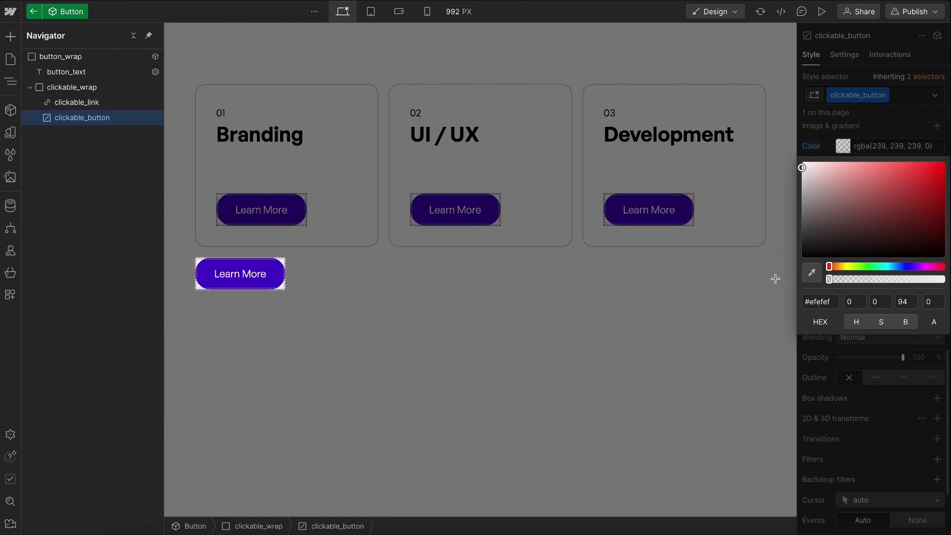
{"action": "left_click", "coordinate": [895, 107]}
- Leave the Button component and preview the Home page, then exit the preview
{"action": "left_click", "coordinate": [717, 67]}
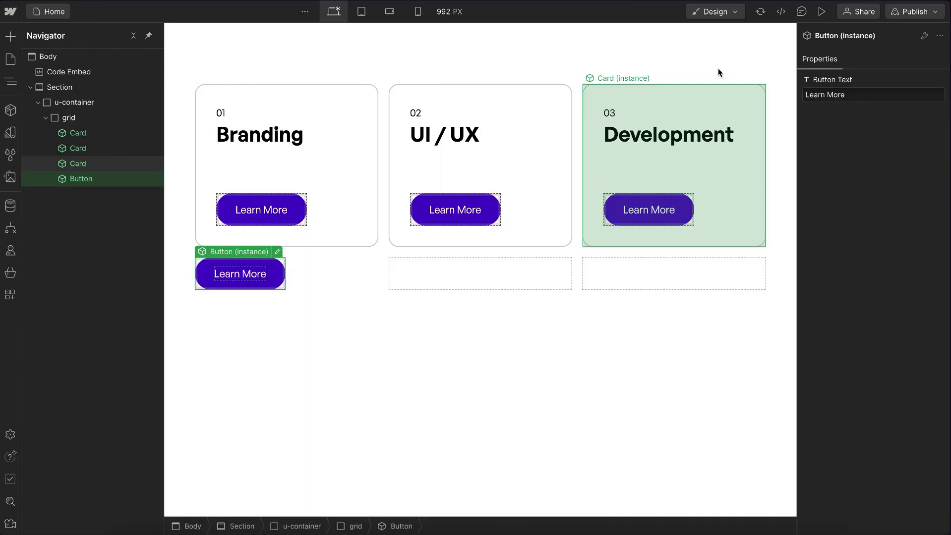
{"action": "left_click", "coordinate": [822, 11]}
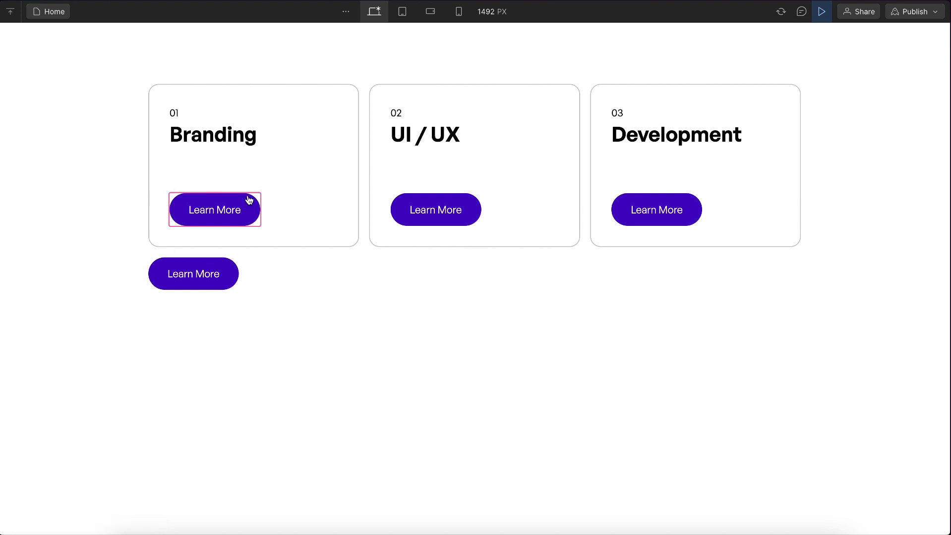
{"action": "left_click", "coordinate": [822, 11]}
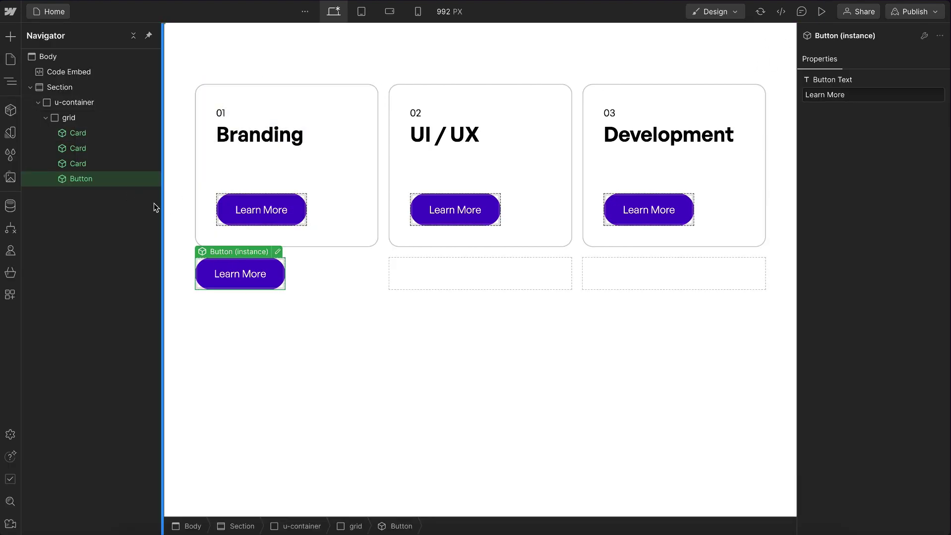
- Give clickable_wrap the custom property border-radius: inherit
{"action": "double_click", "coordinate": [95, 176]}
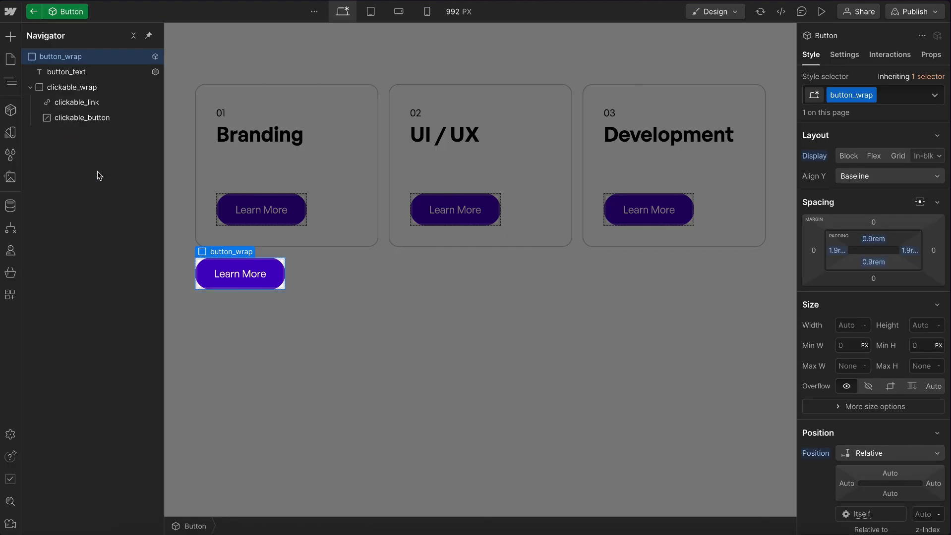
{"action": "left_click", "coordinate": [72, 89]}
{"action": "scroll", "coordinate": [869, 351], "scroll_direction": "down", "scroll_amount": 10}
{"action": "scroll", "coordinate": [868, 349], "scroll_direction": "down", "scroll_amount": 2}
{"action": "left_click", "coordinate": [826, 453]}
{"action": "type", "text": "border-radius"}
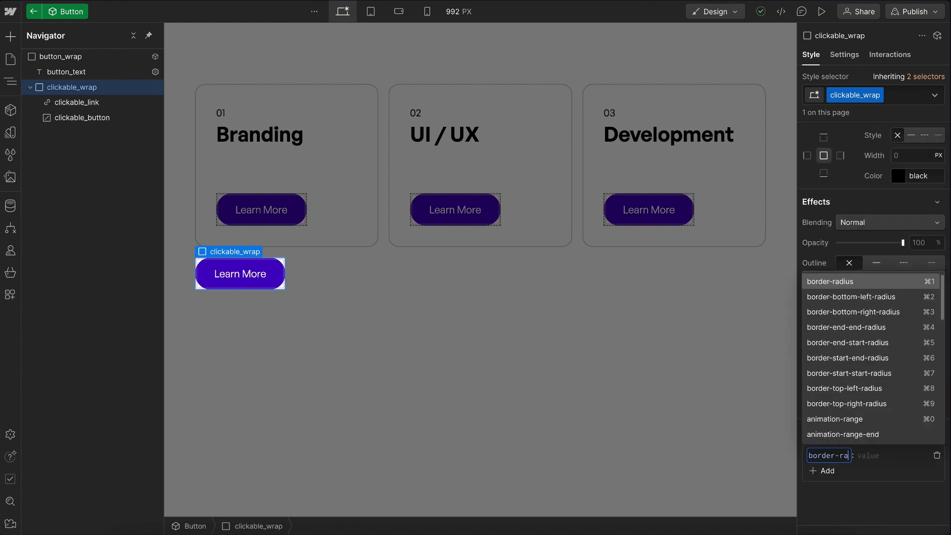
{"action": "key", "text": "Return"}
{"action": "type", "text": "inherit"}
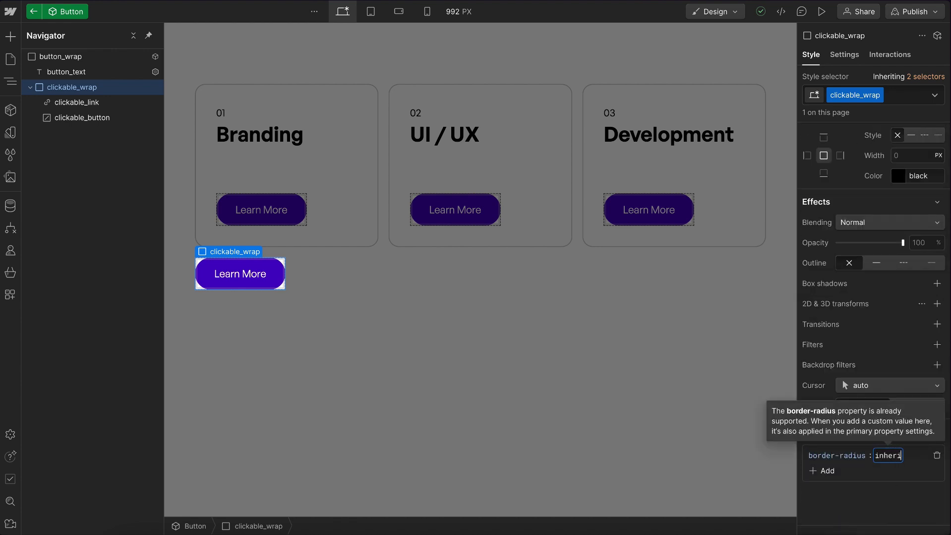
{"action": "key", "text": "Return"}
- Give clickable_link the custom property border-radius: inherit
{"action": "left_click", "coordinate": [67, 102]}
{"action": "left_click", "coordinate": [832, 477]}
{"action": "type", "text": "borer-r"}
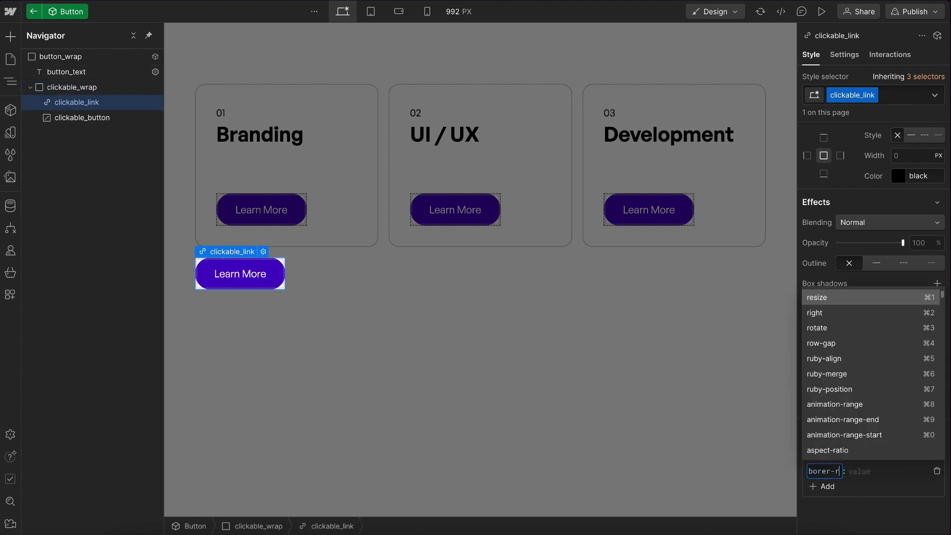
{"action": "key", "text": "BackSpace"}
{"action": "key", "text": "BackSpace"}
{"action": "key", "text": "BackSpace"}
{"action": "key", "text": "BackSpace"}
{"action": "type", "text": "der-radius"}
{"action": "key", "text": "Return"}
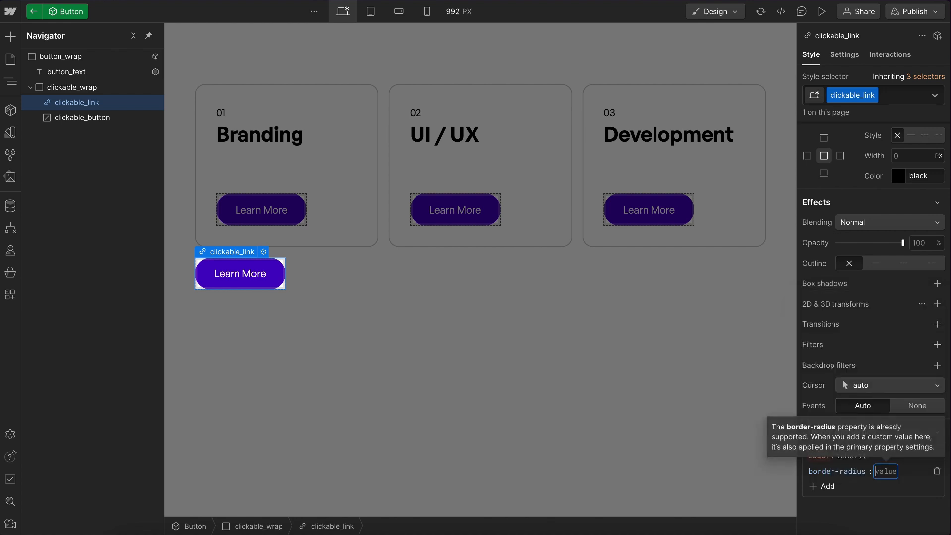
{"action": "type", "text": "inherit"}
{"action": "key", "text": "Return"}
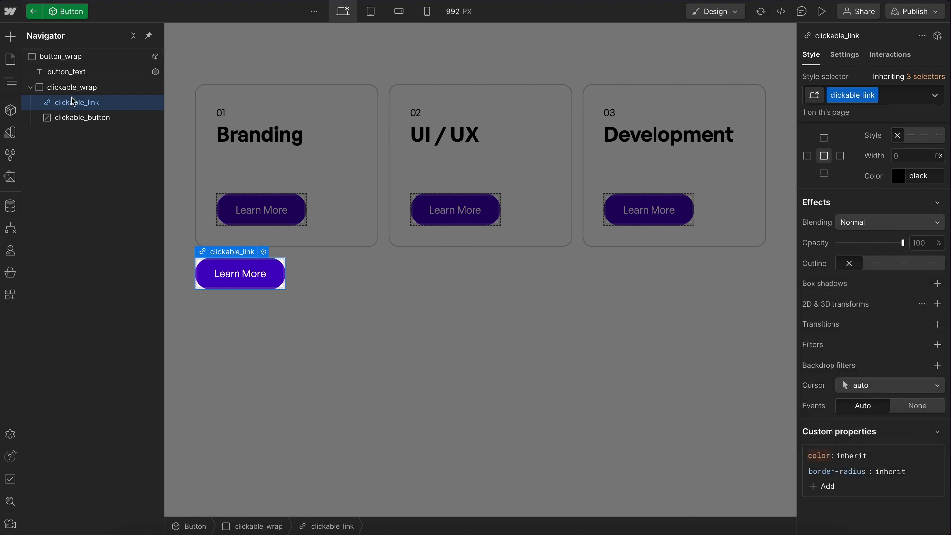
- Give clickable_button the custom property border-radius: inherit
{"action": "left_click", "coordinate": [101, 119]}
{"action": "left_click", "coordinate": [833, 460]}
{"action": "type", "text": "border-radius"}
{"action": "key", "text": "Return"}
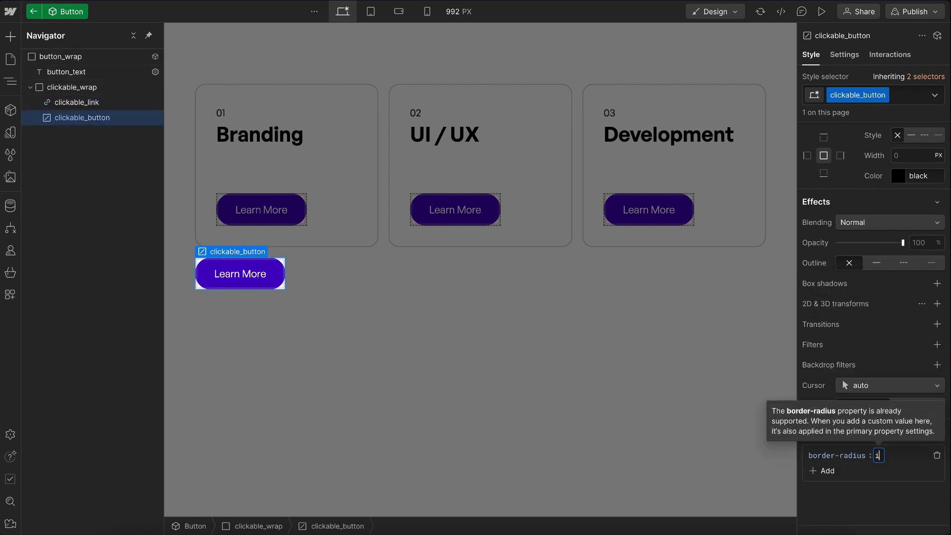
{"action": "type", "text": "inherit"}
{"action": "key", "text": "Return"}
{"action": "left_click", "coordinate": [488, 269]}
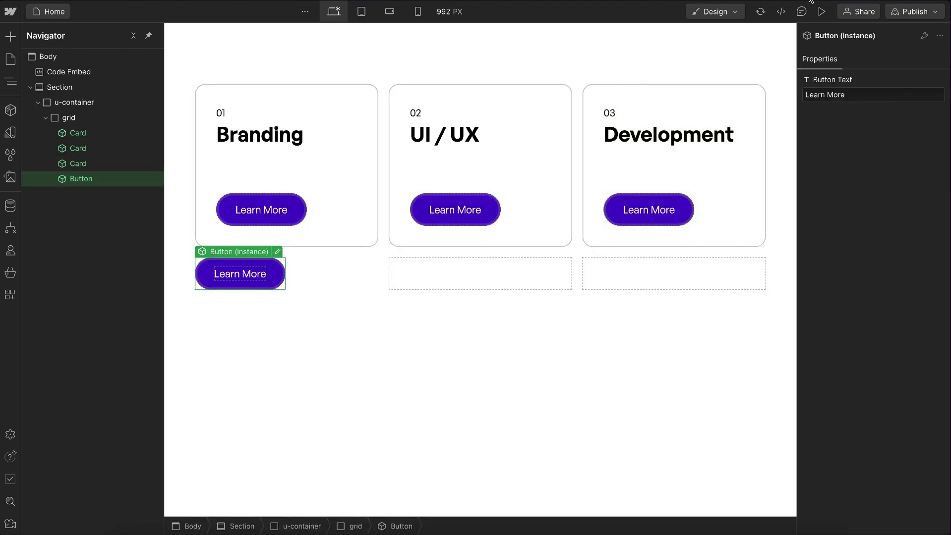
{"action": "left_click", "coordinate": [821, 11]}
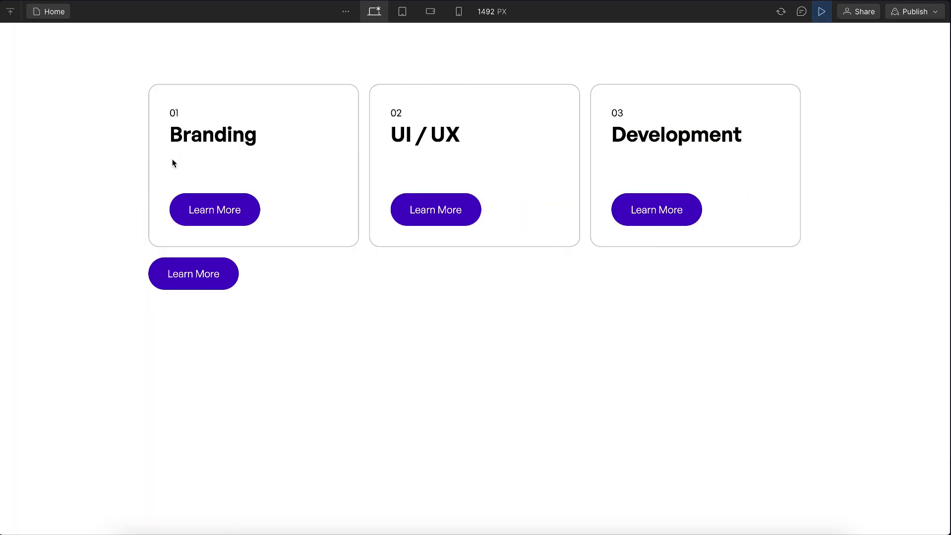
{"action": "key", "text": "Tab"}
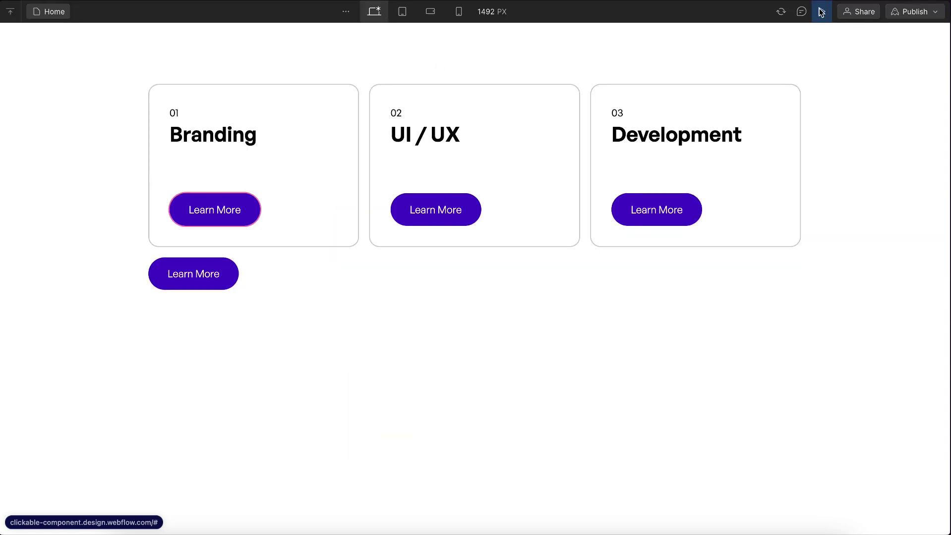
{"action": "left_click", "coordinate": [821, 11]}
{"action": "double_click", "coordinate": [108, 181]}
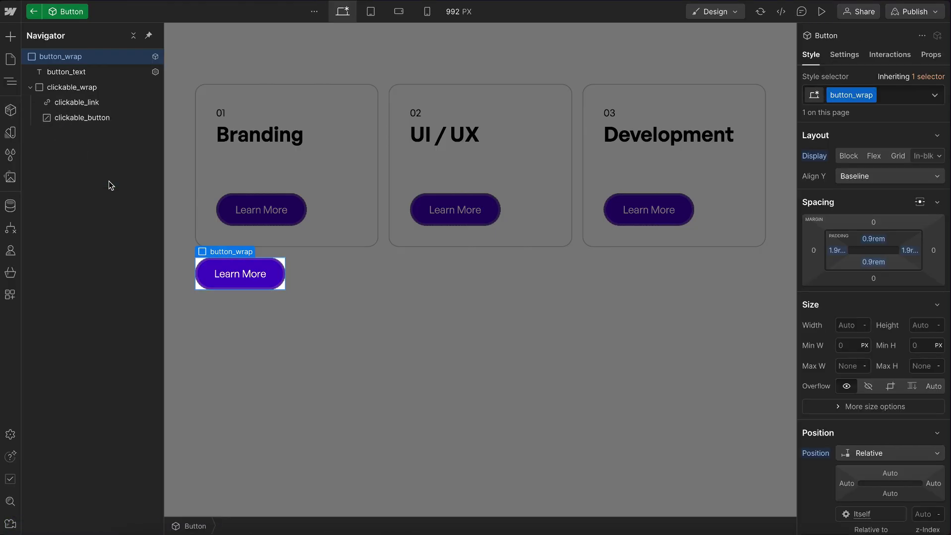
{"action": "left_click", "coordinate": [95, 118]}
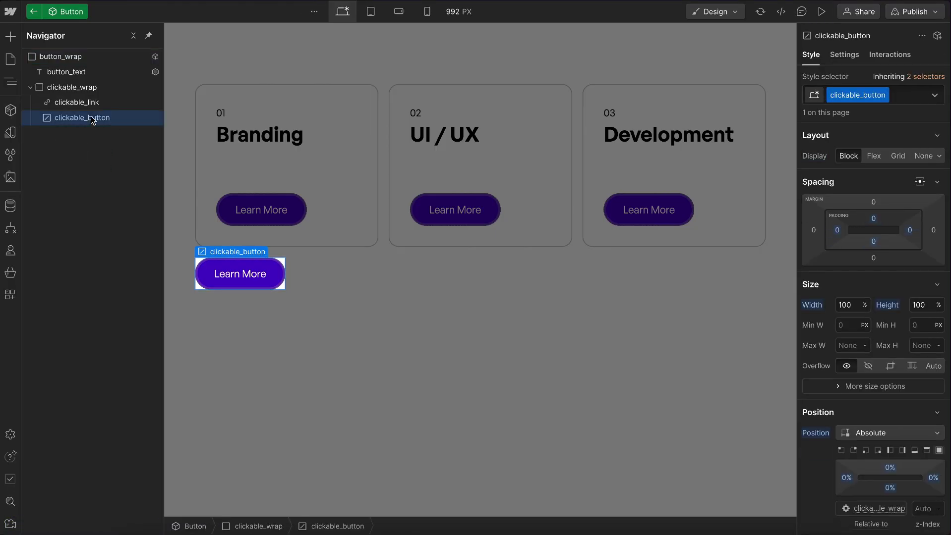
{"action": "left_click", "coordinate": [849, 55]}
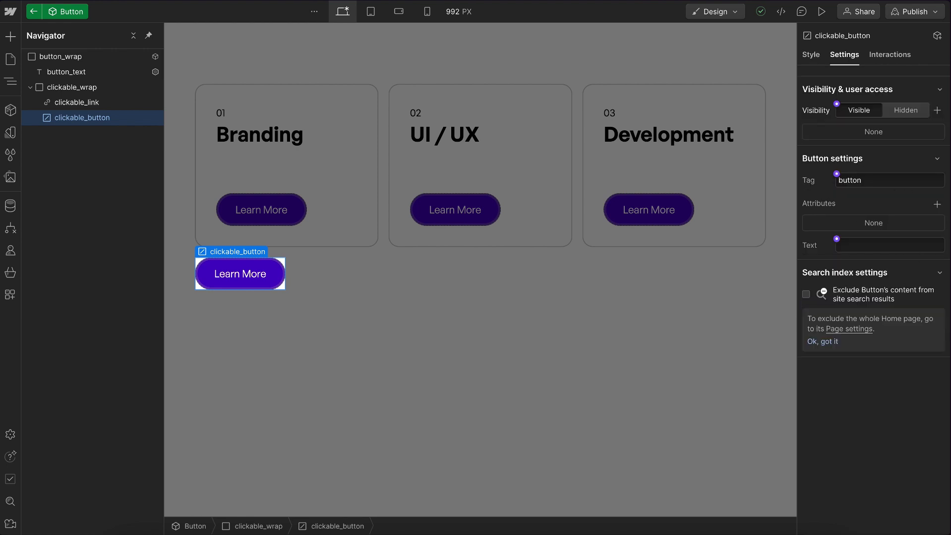
{"action": "left_click", "coordinate": [937, 204]}
{"action": "type", "text": "ai"}
{"action": "type", "text": "ia-label"}
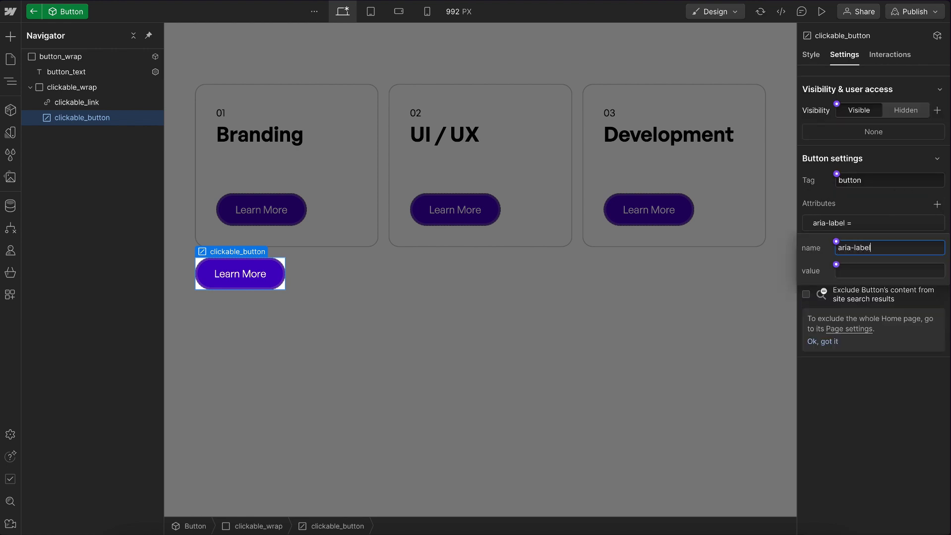
{"action": "left_click", "coordinate": [889, 271]}
{"action": "type", "text": "Learn More"}
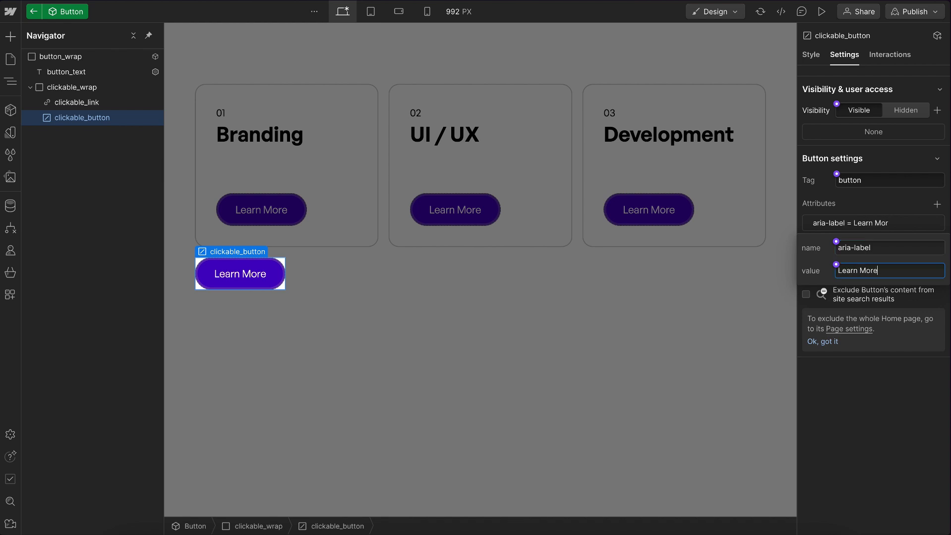
{"action": "left_click_drag", "start_coordinate": [888, 270], "coordinate": [800, 264]}
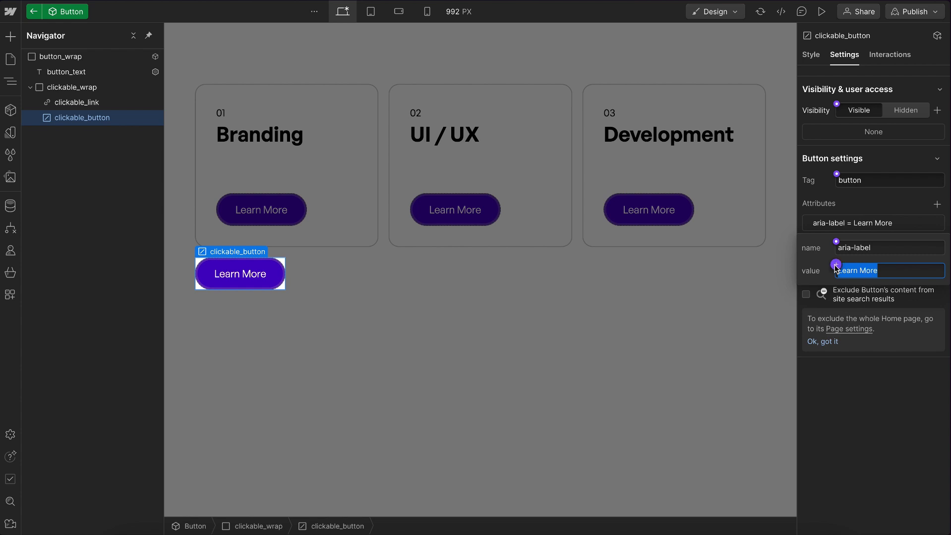
{"action": "key", "text": "Escape"}
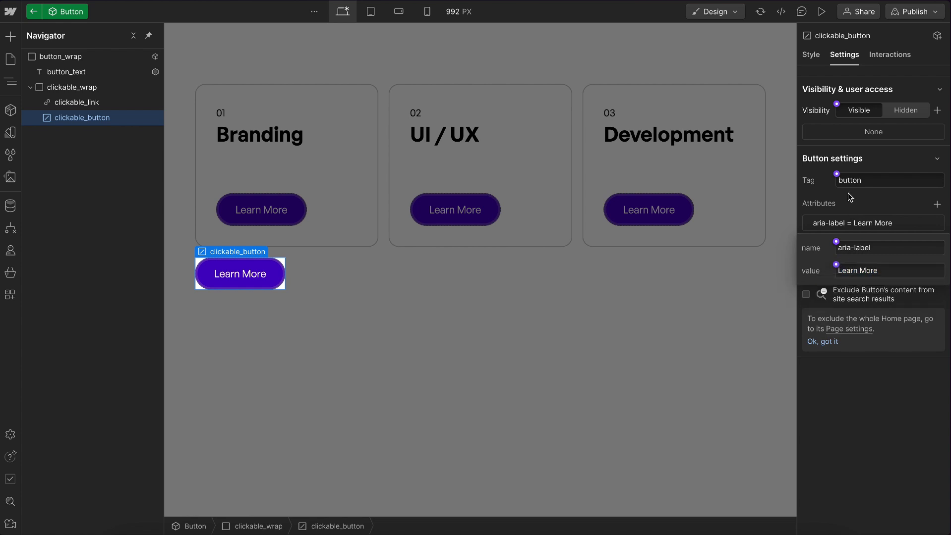
{"action": "left_click", "coordinate": [94, 71]}
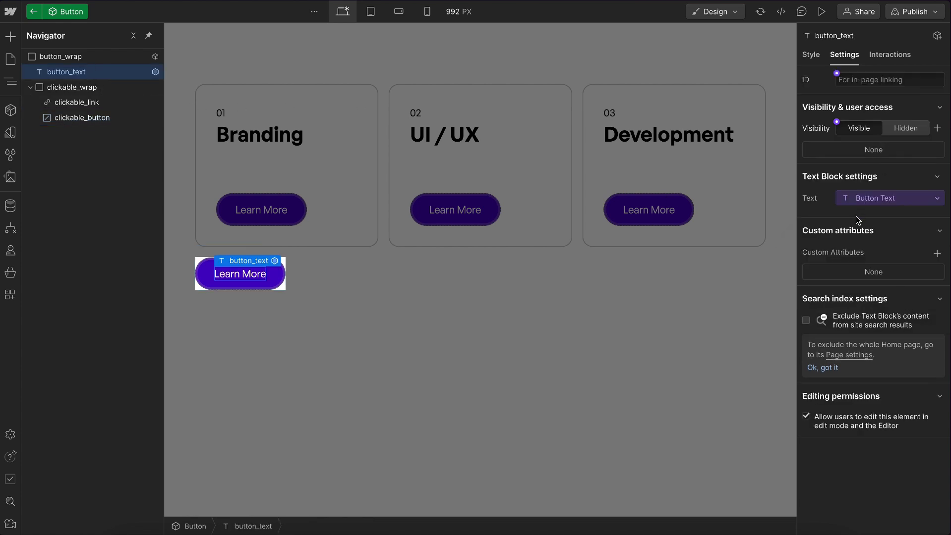
{"action": "left_click", "coordinate": [95, 119]}
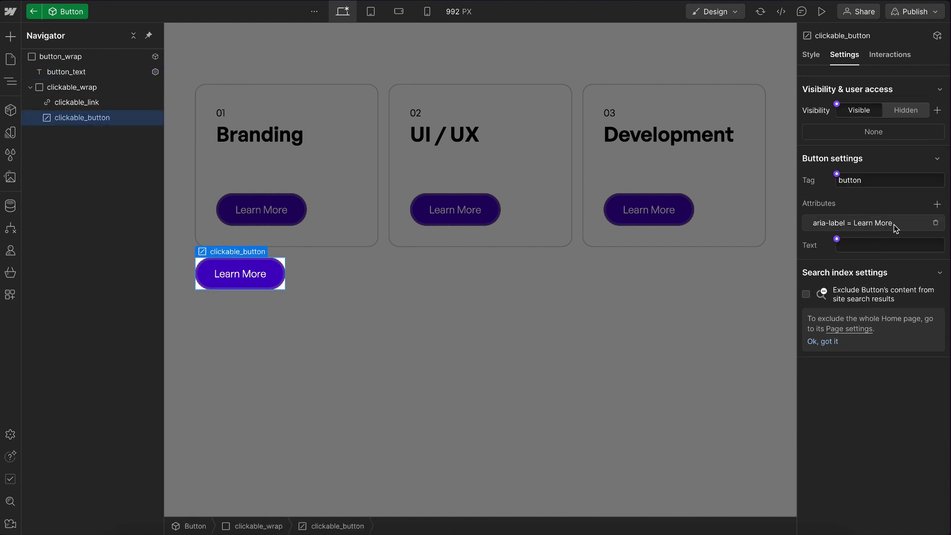
{"action": "left_click", "coordinate": [935, 223]}
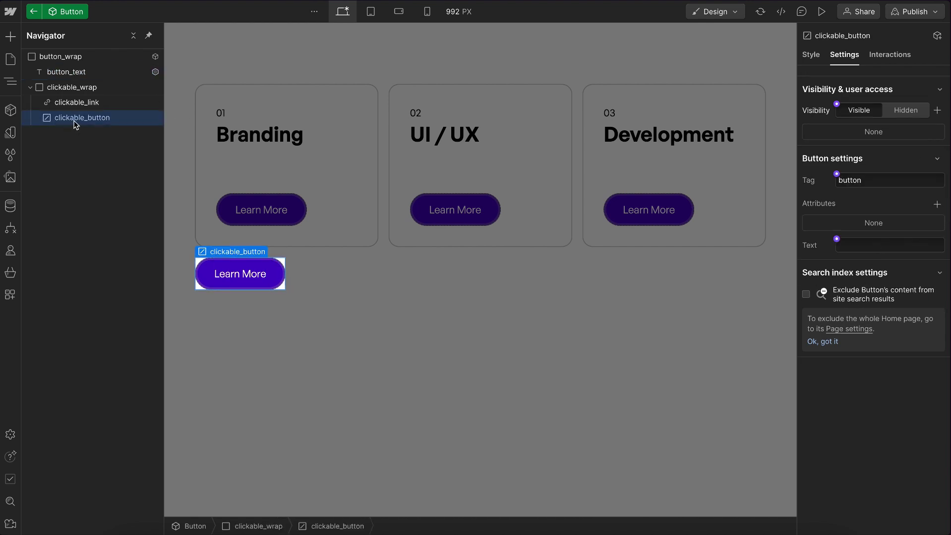
- Insert a custom element into clickable_button, tag it span, and set its text to 'Text'
{"action": "key", "text": "ctrl+e"}
{"action": "type", "text": "text"}
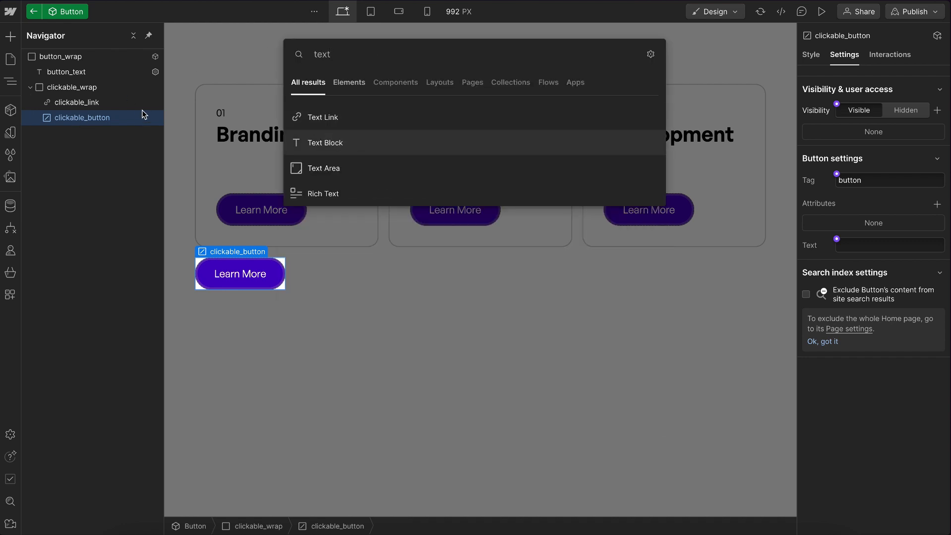
{"action": "key", "text": "Escape"}
{"action": "key", "text": "ctrl+e"}
{"action": "type", "text": "custom"}
{"action": "key", "text": "Return"}
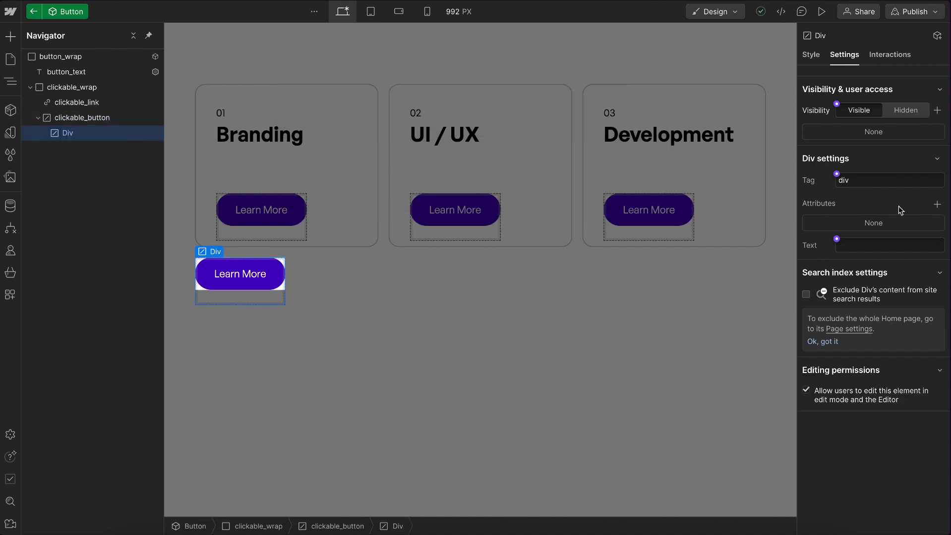
{"action": "left_click", "coordinate": [874, 184]}
{"action": "type", "text": "span"}
{"action": "key", "text": "Return"}
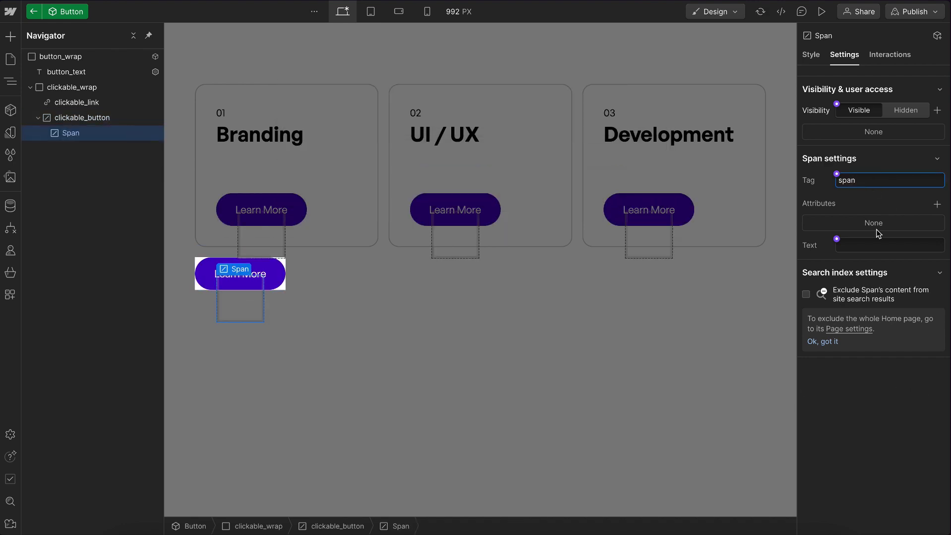
{"action": "left_click", "coordinate": [898, 246]}
{"action": "type", "text": "Text"}
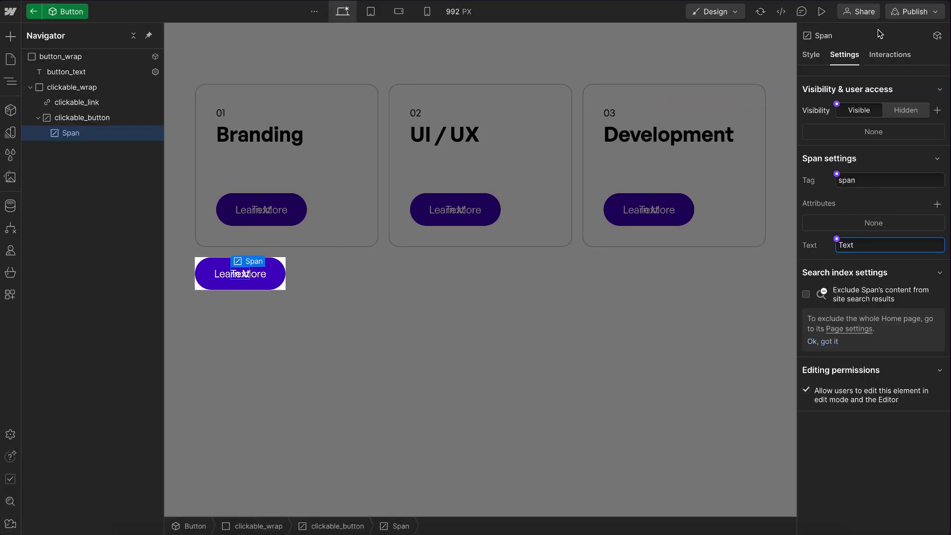
{"action": "left_click", "coordinate": [811, 54]}
- Apply the sr-only class to the span: 1 px size, hidden overflow, absolute, clip rect(0, 0, 0, 0)
{"action": "left_click", "coordinate": [864, 98]}
{"action": "type", "text": "sr"}
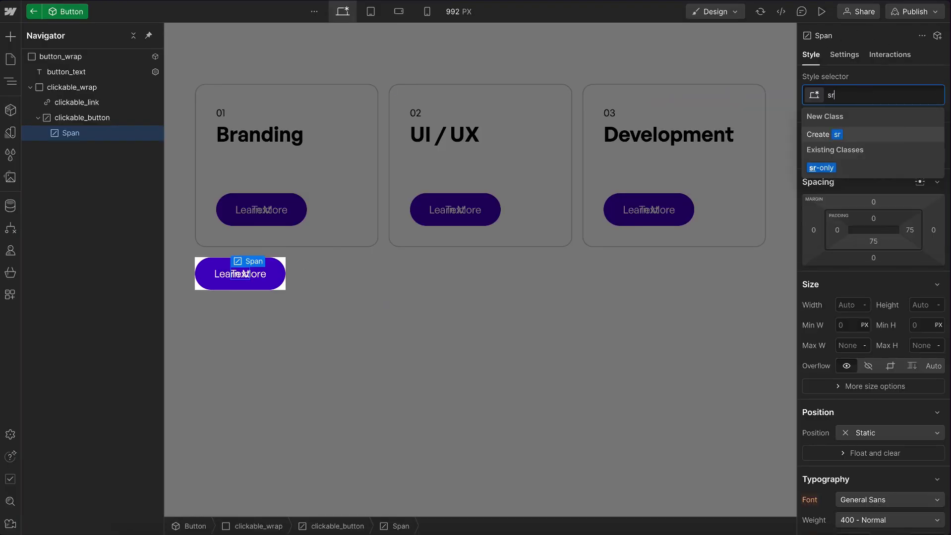
{"action": "left_click", "coordinate": [823, 168]}
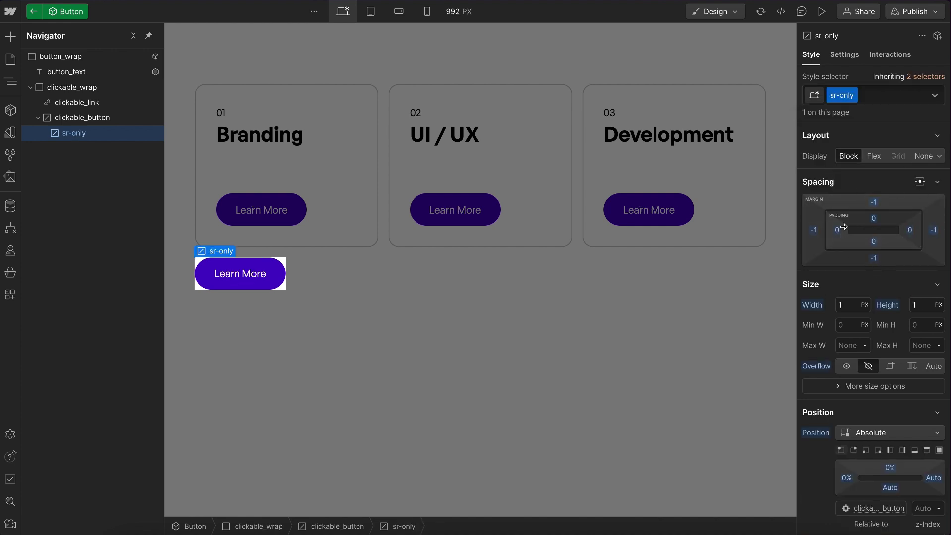
{"action": "scroll", "coordinate": [886, 325], "scroll_direction": "down", "scroll_amount": 2}
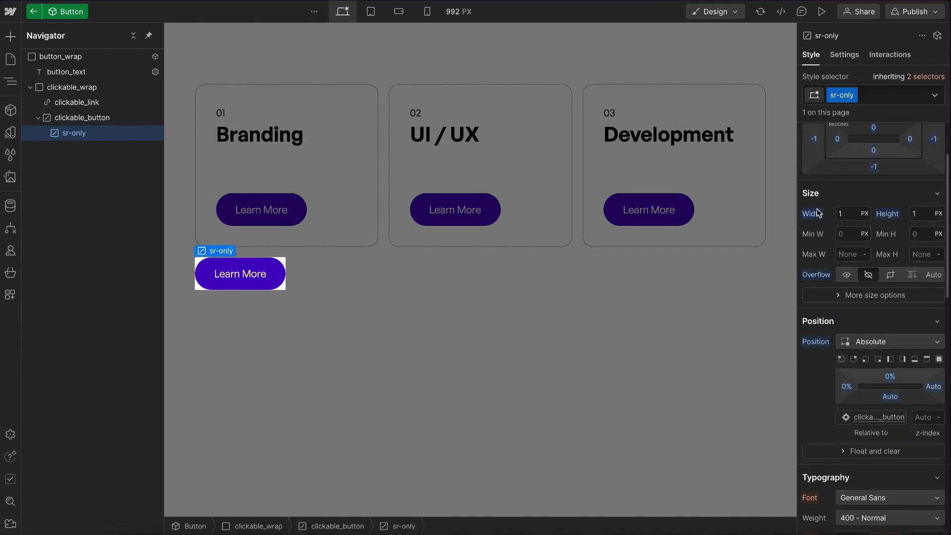
{"action": "scroll", "coordinate": [855, 295], "scroll_direction": "down", "scroll_amount": 5}
{"action": "scroll", "coordinate": [852, 300], "scroll_direction": "down", "scroll_amount": 5}
{"action": "scroll", "coordinate": [930, 317], "scroll_direction": "down", "scroll_amount": 4}
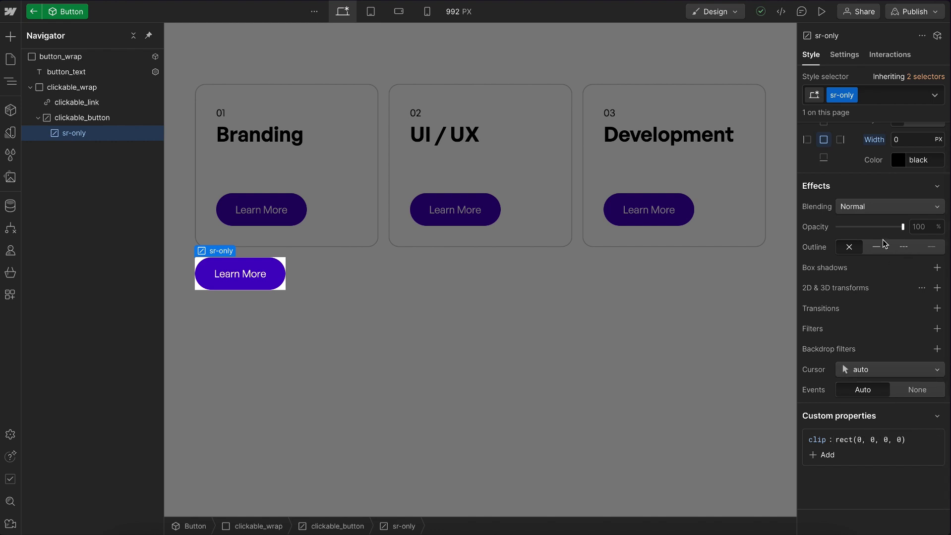
{"action": "scroll", "coordinate": [876, 208], "scroll_direction": "up", "scroll_amount": 10}
{"action": "left_click", "coordinate": [844, 56]}
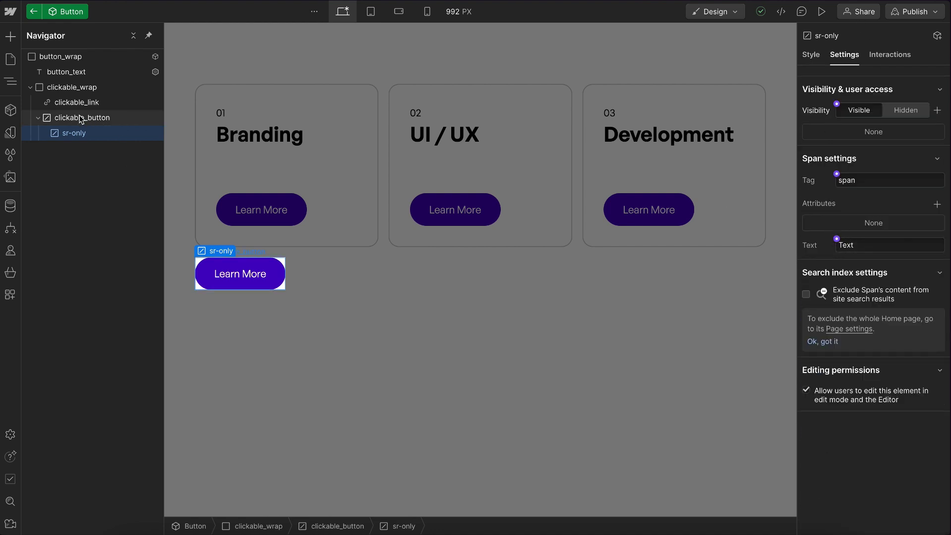
- Turn clickable_wrap into a new component named Clickable
{"action": "left_click", "coordinate": [69, 88]}
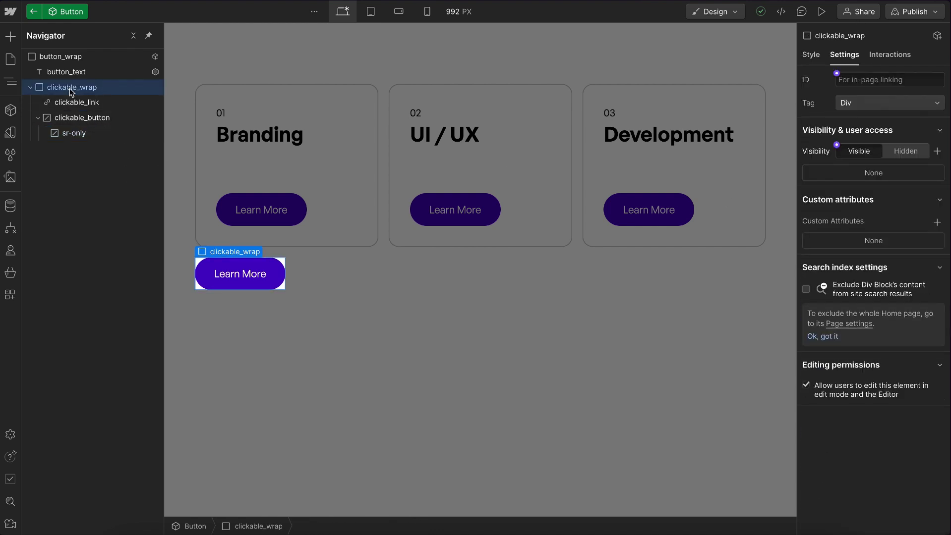
{"action": "left_click", "coordinate": [11, 110]}
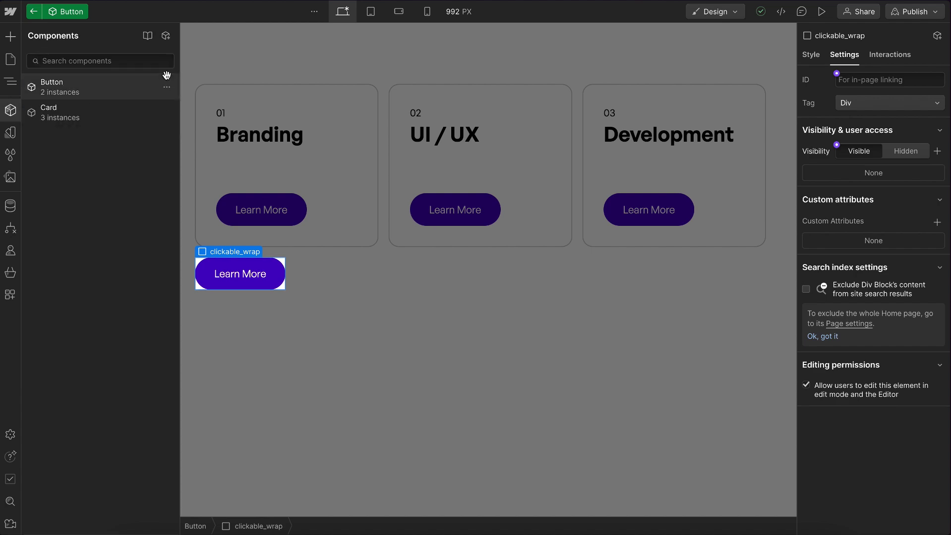
{"action": "left_click", "coordinate": [166, 36]}
{"action": "type", "text": "Clickable"}
{"action": "left_click", "coordinate": [214, 219]}
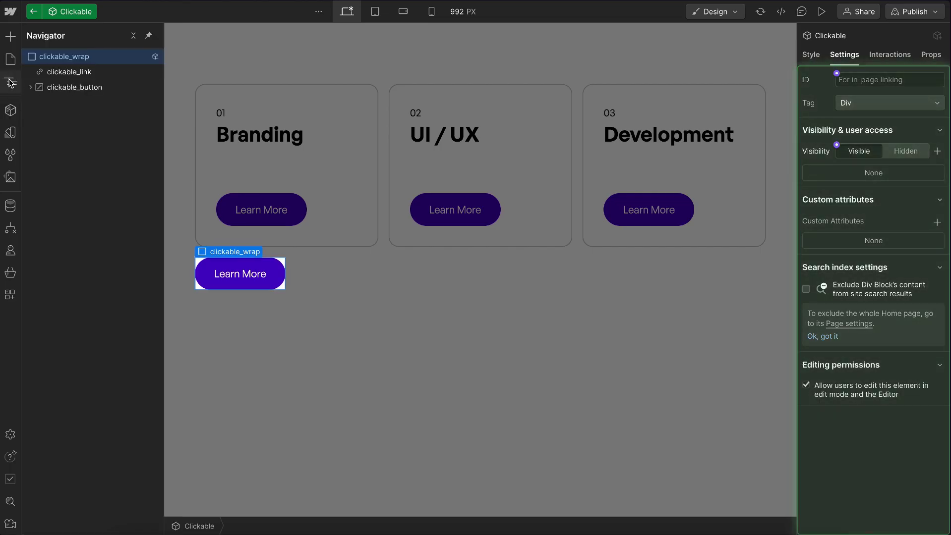
- Bind the sr-only span's text to a new component property named Text
{"action": "left_click", "coordinate": [10, 82]}
{"action": "left_click", "coordinate": [11, 82]}
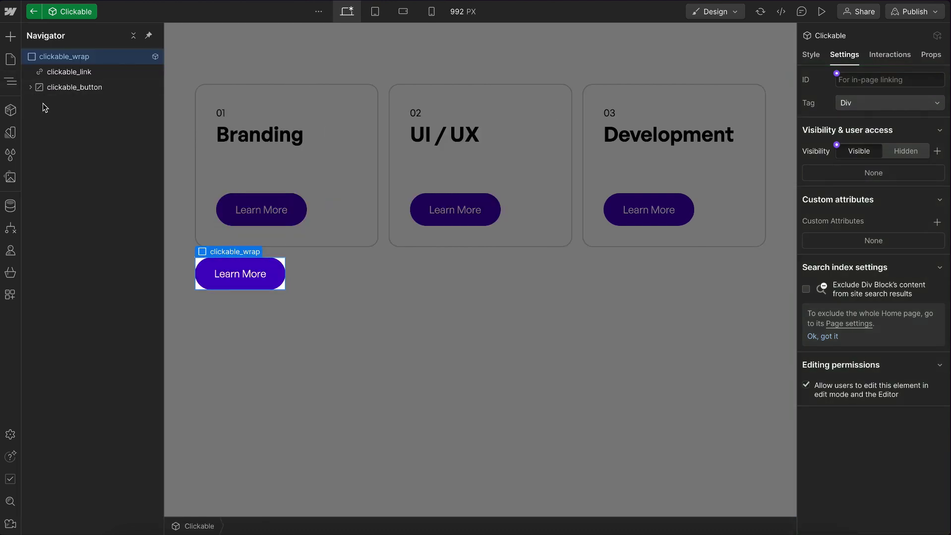
{"action": "left_click", "coordinate": [30, 87]}
{"action": "left_click", "coordinate": [65, 103]}
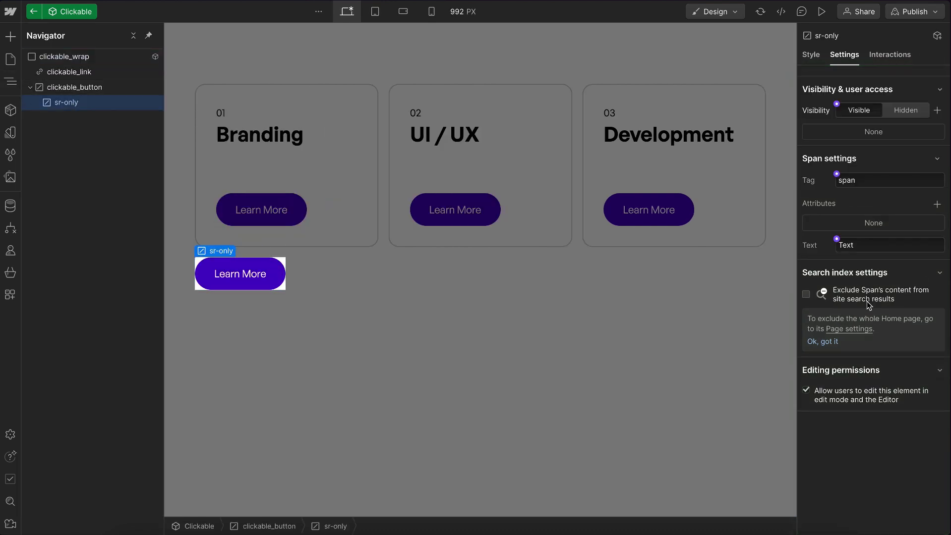
{"action": "left_click", "coordinate": [838, 239]}
{"action": "left_click", "coordinate": [863, 257]}
{"action": "key", "text": "ctrl+a"}
{"action": "type", "text": "Text"}
{"action": "left_click", "coordinate": [928, 358]}
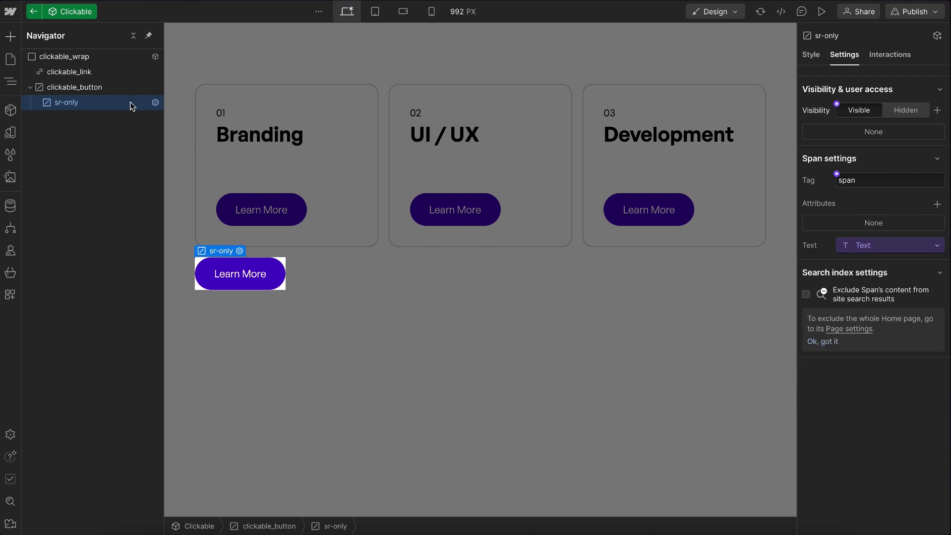
- Inspect clickable_link, clickable_button and the sr-only span in the element tree
{"action": "left_click", "coordinate": [55, 74]}
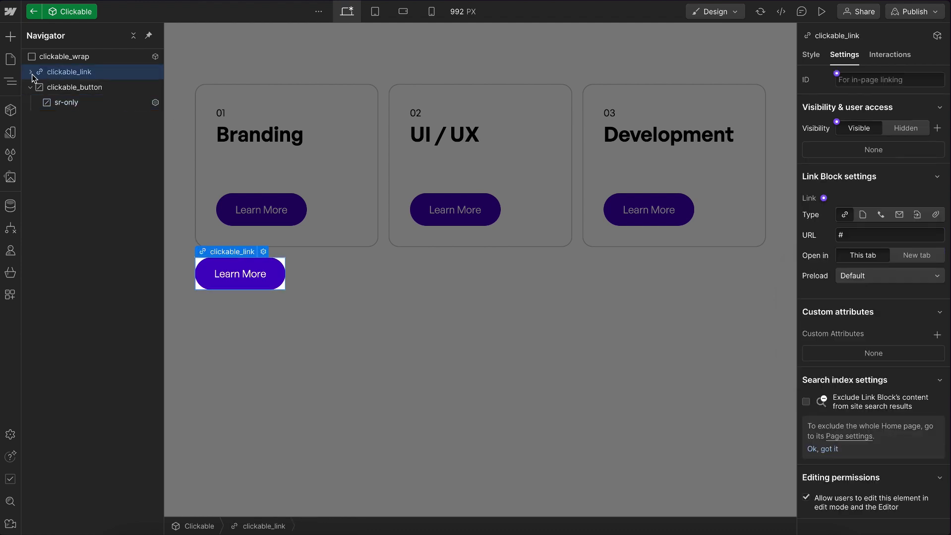
{"action": "left_click", "coordinate": [31, 73]}
{"action": "left_click", "coordinate": [66, 102]}
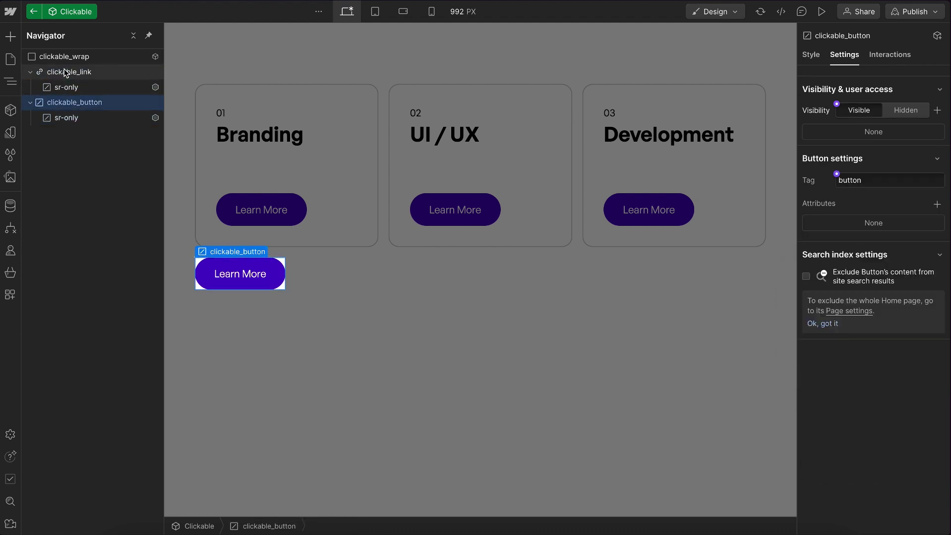
{"action": "left_click", "coordinate": [65, 73]}
{"action": "left_click", "coordinate": [81, 88]}
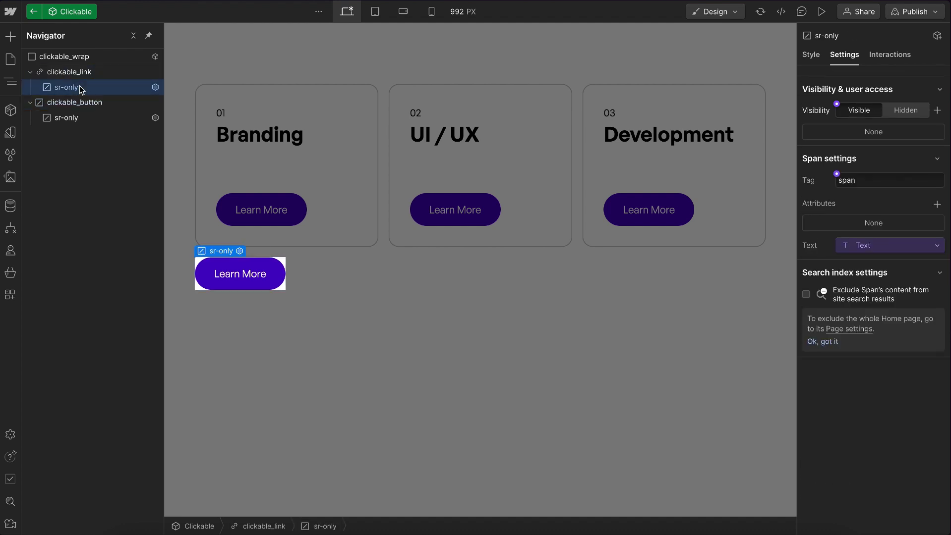
{"action": "left_click", "coordinate": [80, 72]}
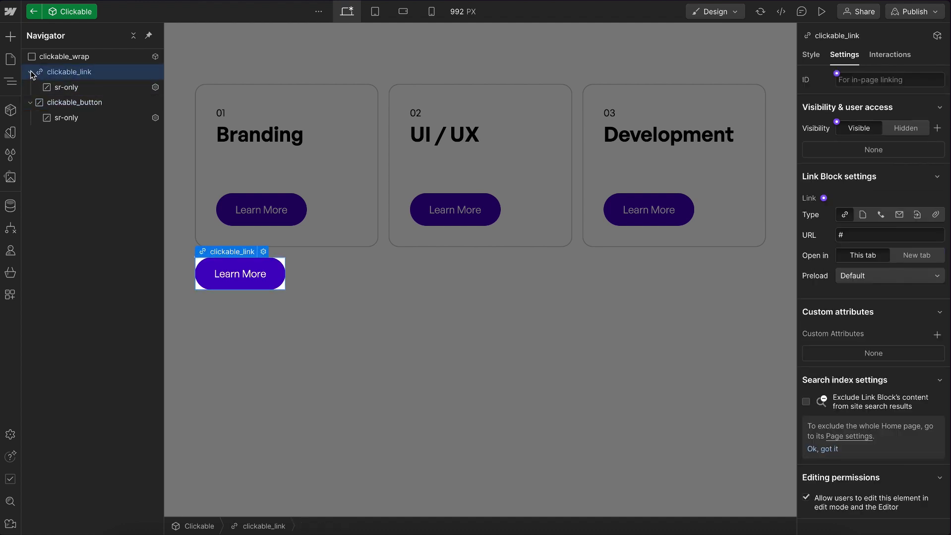
- Create a Visibility property from clickable_wrap's visibility setting
{"action": "left_click", "coordinate": [62, 57]}
{"action": "left_click", "coordinate": [837, 145]}
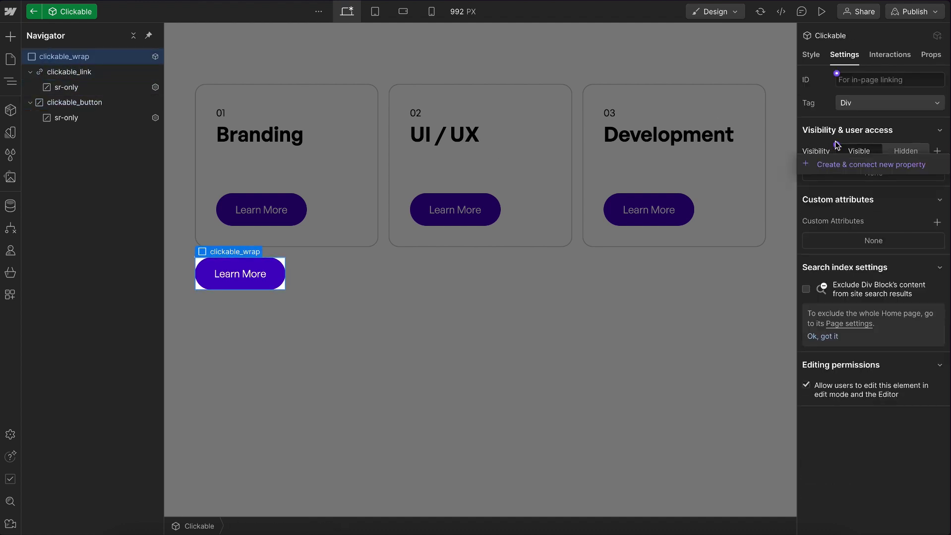
{"action": "left_click", "coordinate": [869, 165]}
{"action": "left_click_drag", "start_coordinate": [899, 176], "coordinate": [765, 162]}
{"action": "key", "text": "BackSpace"}
{"action": "left_click", "coordinate": [927, 263]}
- Move the Visibility property above Text in the component's property list
{"action": "left_click", "coordinate": [929, 56]}
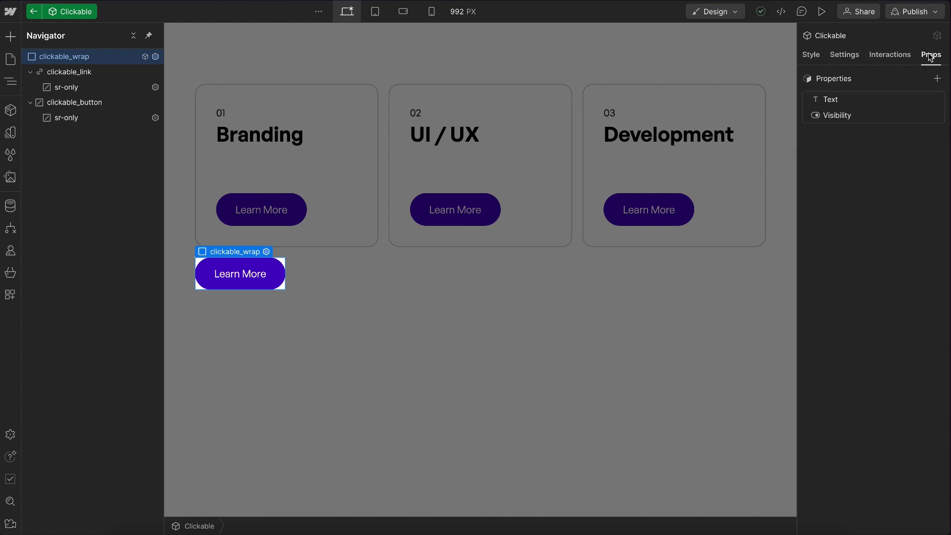
{"action": "left_click_drag", "start_coordinate": [807, 116], "coordinate": [816, 99]}
{"action": "left_click", "coordinate": [811, 55]}
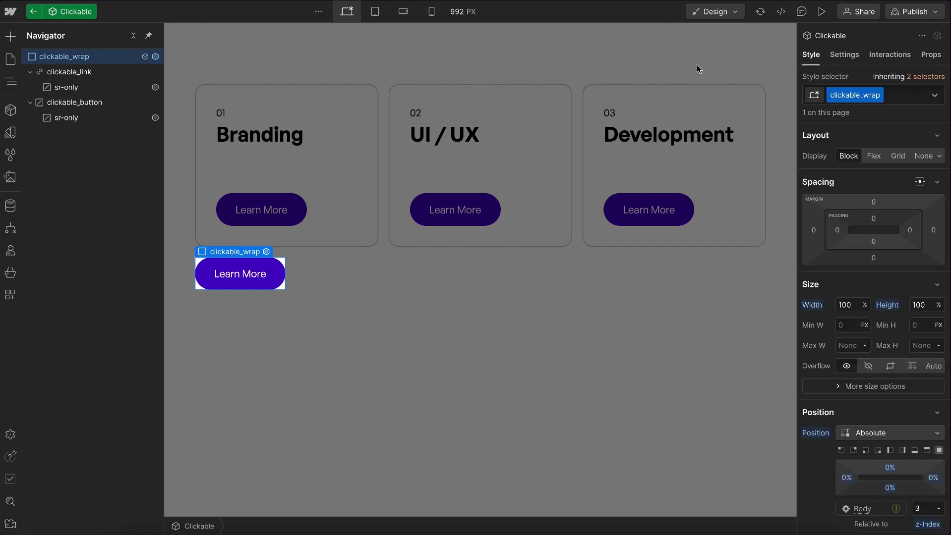
- Create a Link component property from clickable_link's link setting
{"action": "left_click", "coordinate": [53, 75]}
{"action": "left_click", "coordinate": [842, 55]}
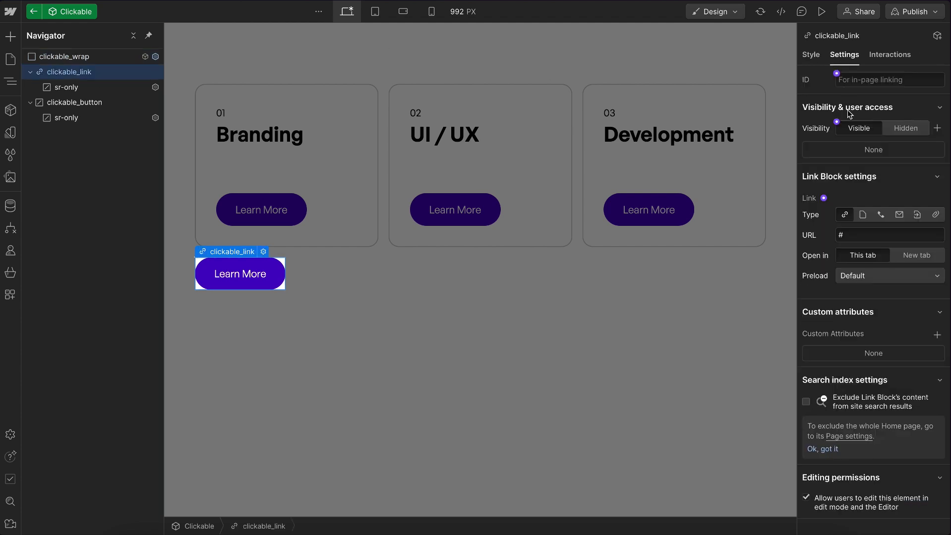
{"action": "left_click", "coordinate": [824, 199]}
{"action": "left_click", "coordinate": [871, 218]}
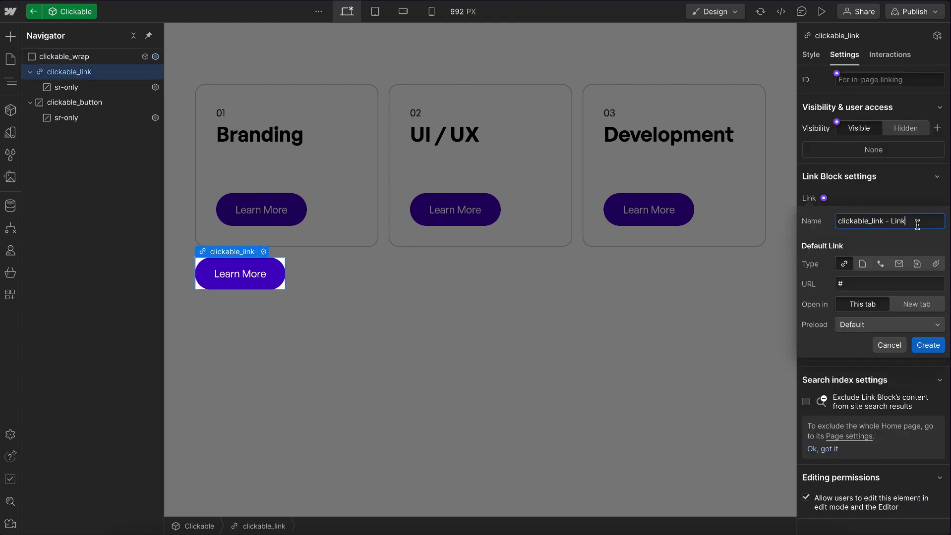
{"action": "left_click_drag", "start_coordinate": [914, 221], "coordinate": [751, 197]}
{"action": "type", "text": "Li"}
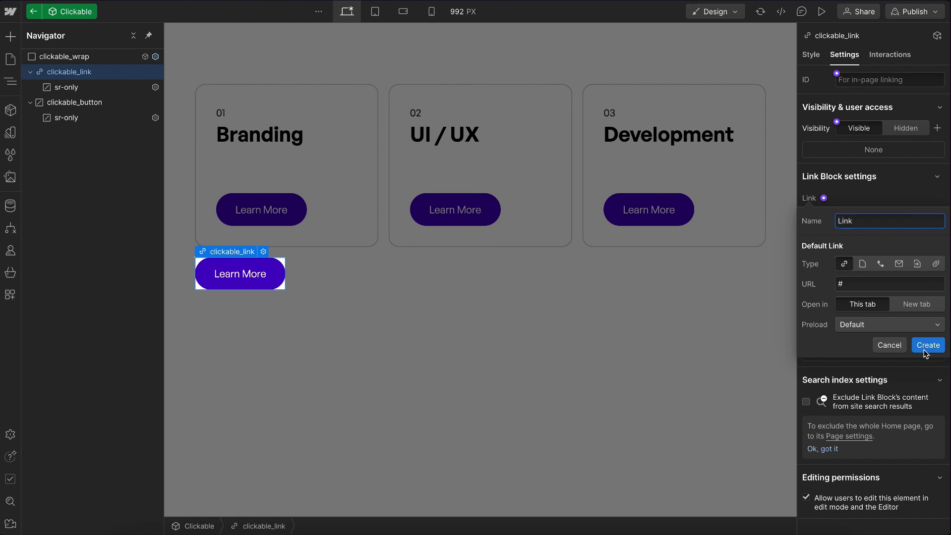
{"action": "left_click", "coordinate": [928, 345]}
- Back in the Button component, review the instance's Link options, keeping URL #
{"action": "left_click", "coordinate": [34, 11]}
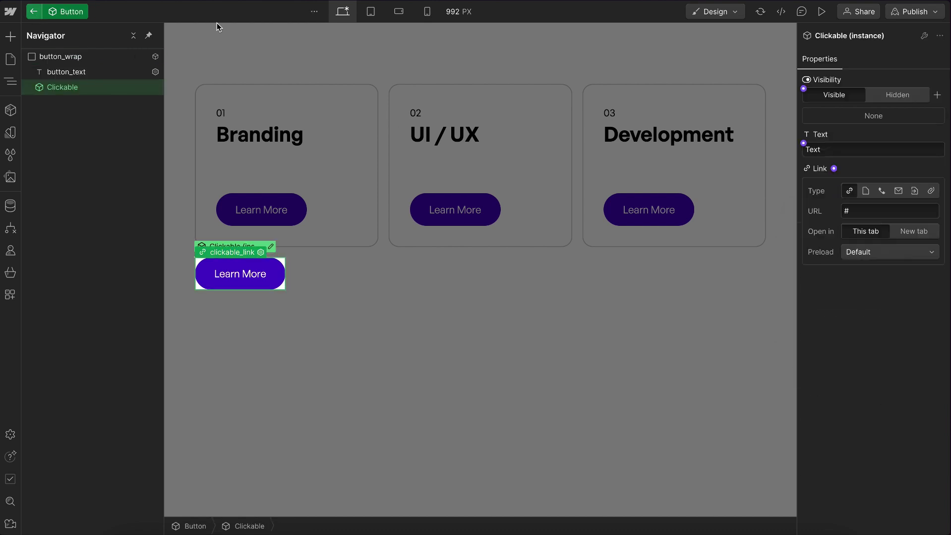
{"action": "left_click", "coordinate": [862, 212]}
{"action": "key", "text": "BackSpace"}
{"action": "left_click", "coordinate": [873, 339]}
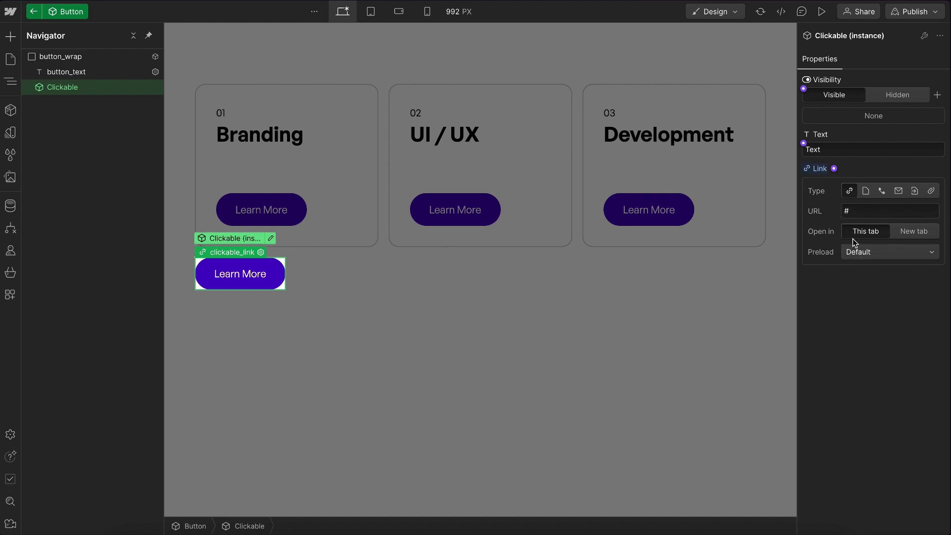
{"action": "left_click", "coordinate": [866, 191]}
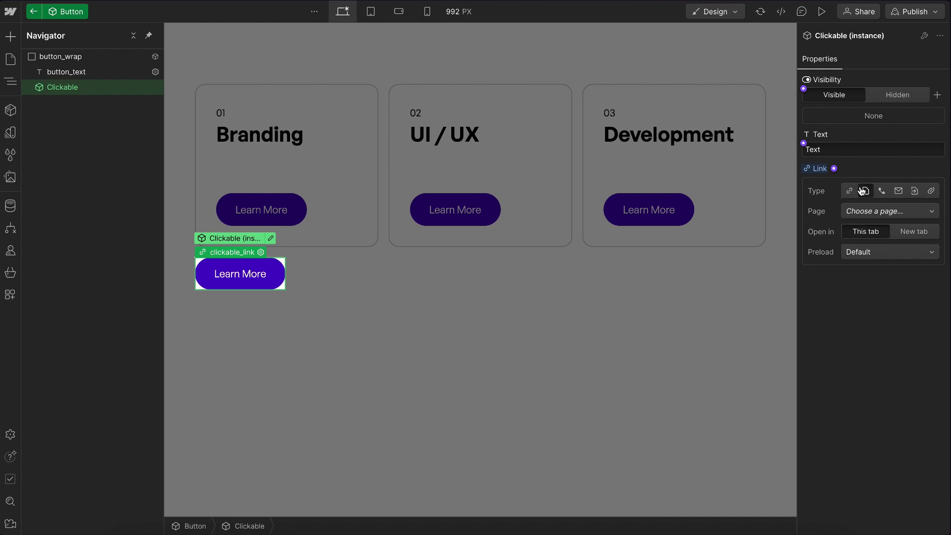
{"action": "left_click", "coordinate": [864, 212]}
{"action": "left_click", "coordinate": [864, 213]}
{"action": "left_click", "coordinate": [850, 192]}
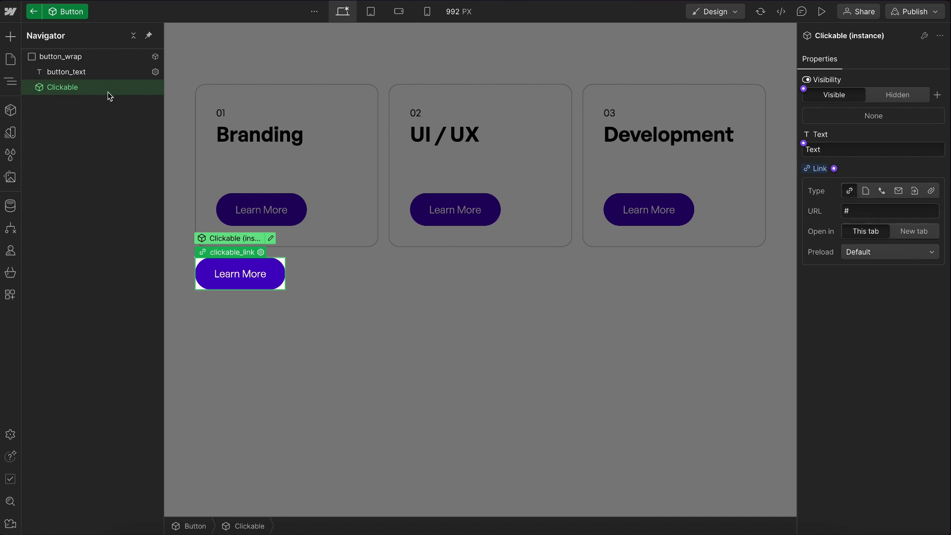
- Set clickable_button's display to None inside the Clickable component
{"action": "double_click", "coordinate": [90, 90]}
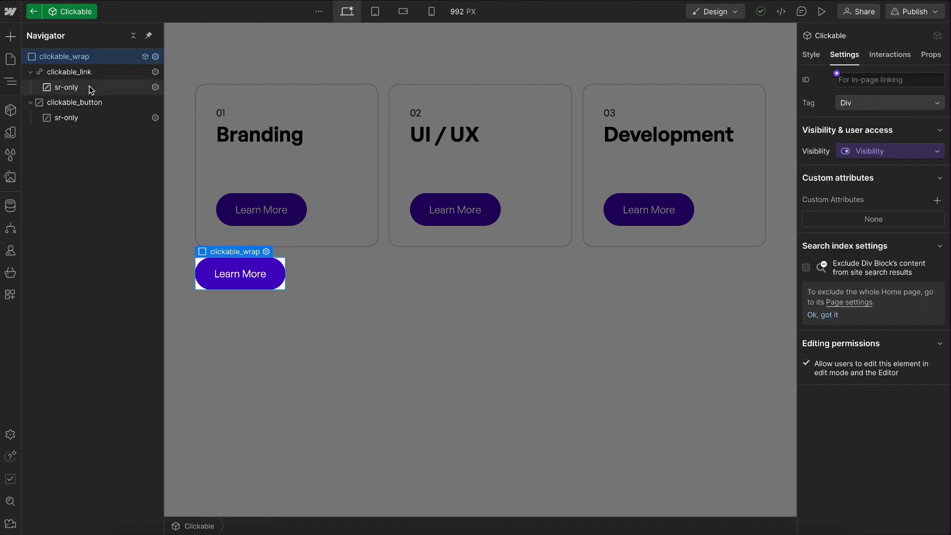
{"action": "left_click", "coordinate": [69, 73]}
{"action": "left_click", "coordinate": [811, 56]}
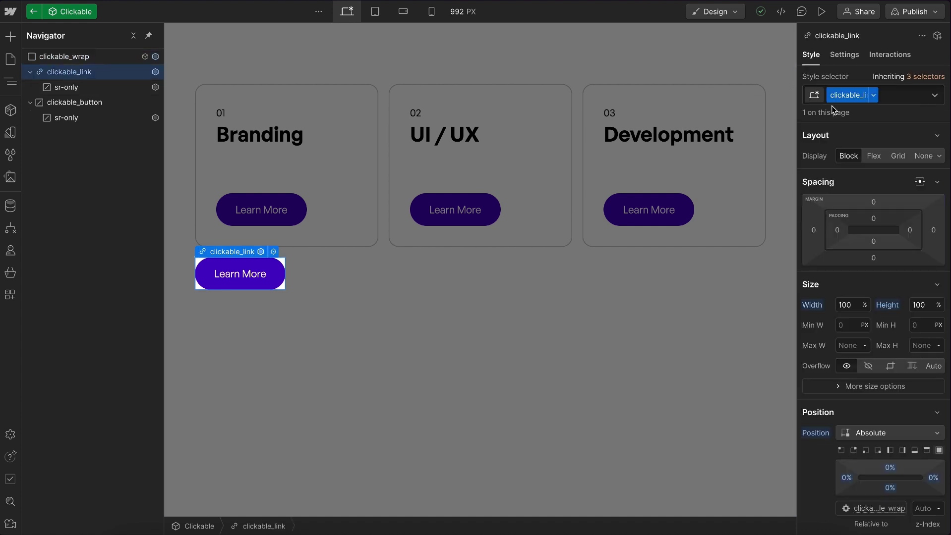
{"action": "left_click", "coordinate": [89, 102]}
{"action": "left_click", "coordinate": [921, 157]}
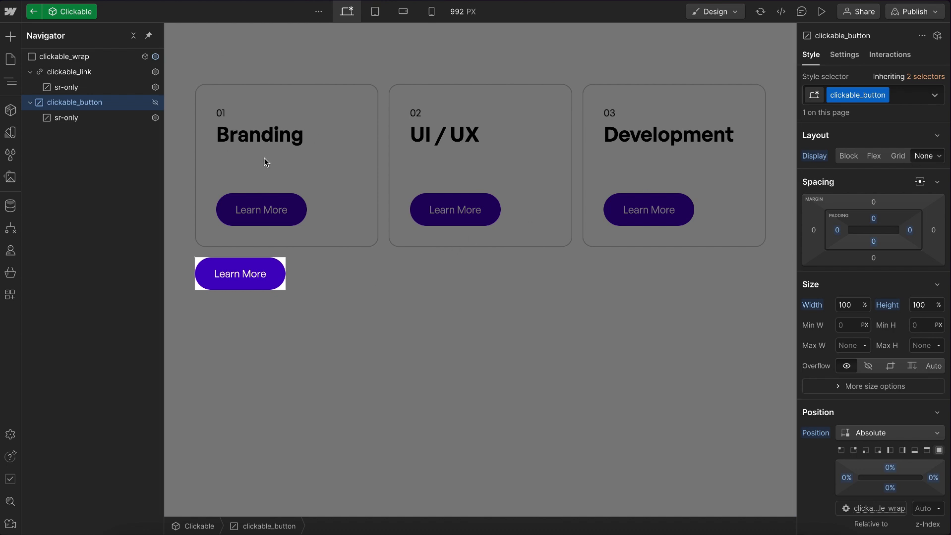
- Select clickable_wrap and exit back to the Button component
{"action": "left_click", "coordinate": [78, 60]}
{"action": "double_click", "coordinate": [854, 95]}
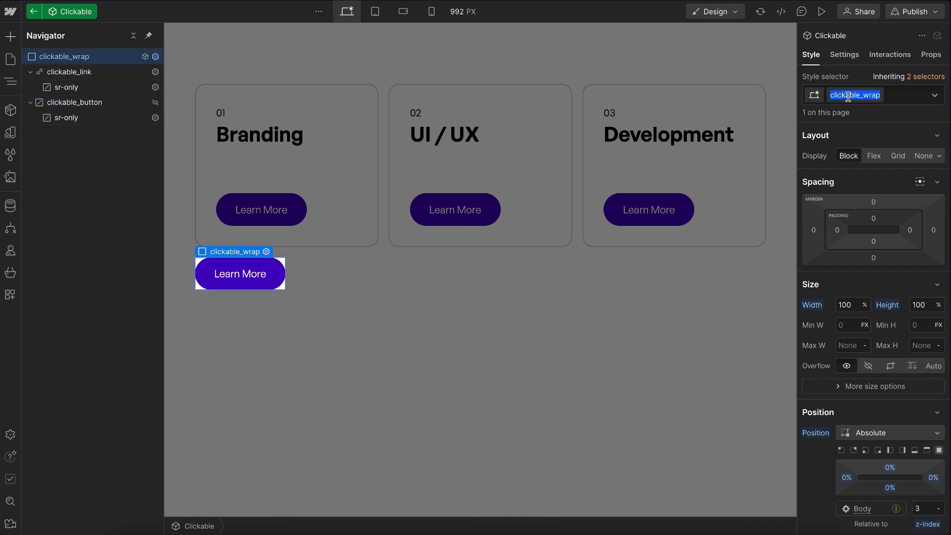
{"action": "left_click", "coordinate": [559, 341]}
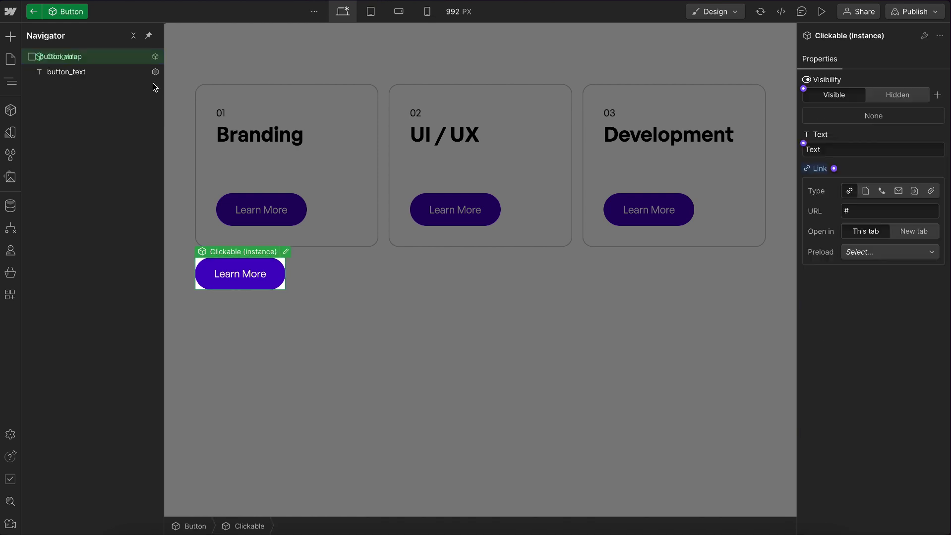
- On Home, write .clickable_wrap a[href="#"] { display: none; } in the Code Embed
{"action": "left_click", "coordinate": [36, 10]}
{"action": "double_click", "coordinate": [58, 73]}
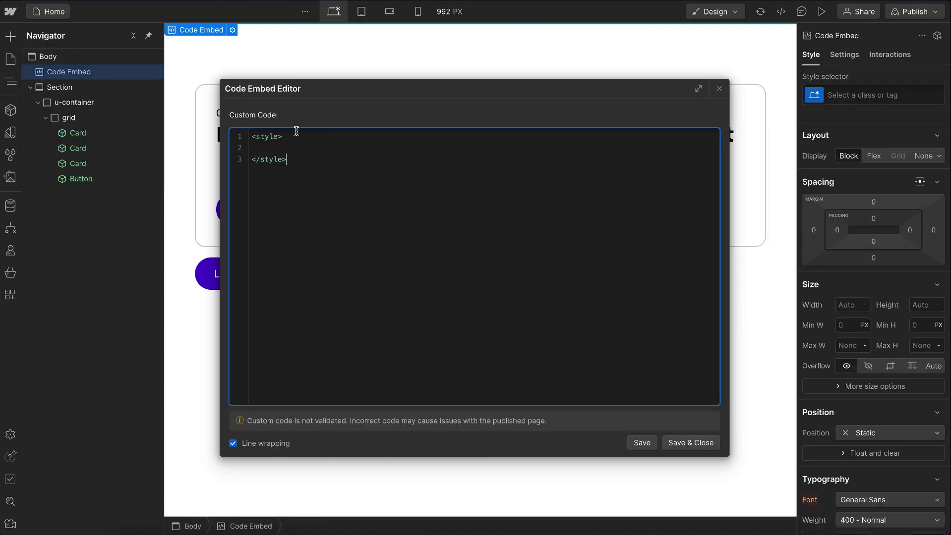
{"action": "left_click", "coordinate": [284, 145]}
{"action": "type", "text": ".clickable_wrap a[href=\"#\"] {"}
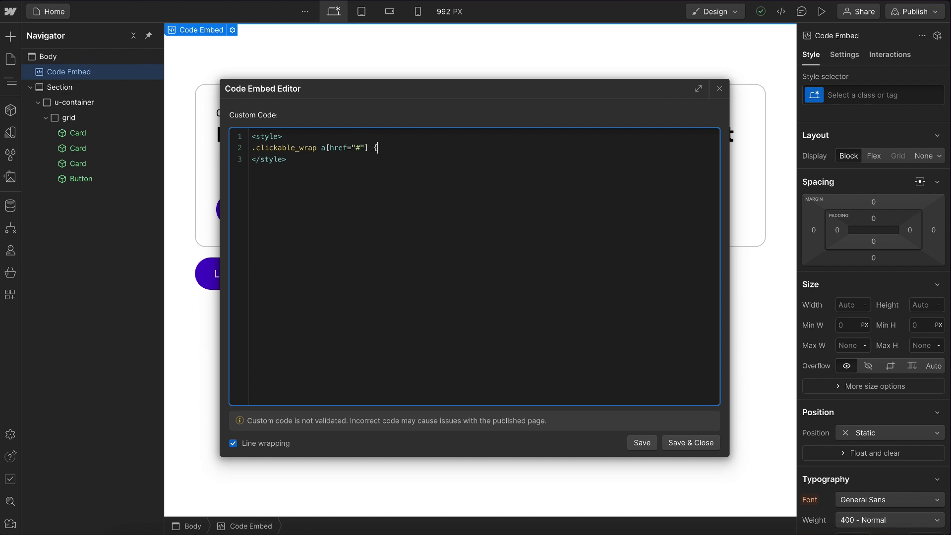
{"action": "key", "text": "Return"}
{"action": "key", "text": "Return"}
{"action": "type", "text": "display:"}
- Duplicate the rule and append '~ button' to the copied selector
{"action": "left_click", "coordinate": [261, 171]}
{"action": "left_click_drag", "start_coordinate": [250, 169], "coordinate": [245, 151]}
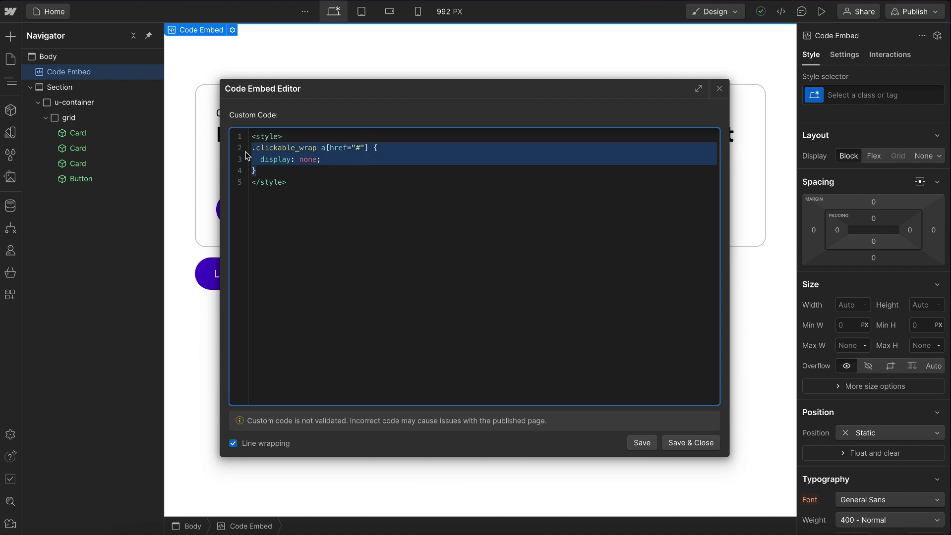
{"action": "left_click", "coordinate": [258, 170]}
{"action": "key", "text": "Return"}
{"action": "type", "text": ".clickable_wrap a[href=\"#\"] {   display: none; }"}
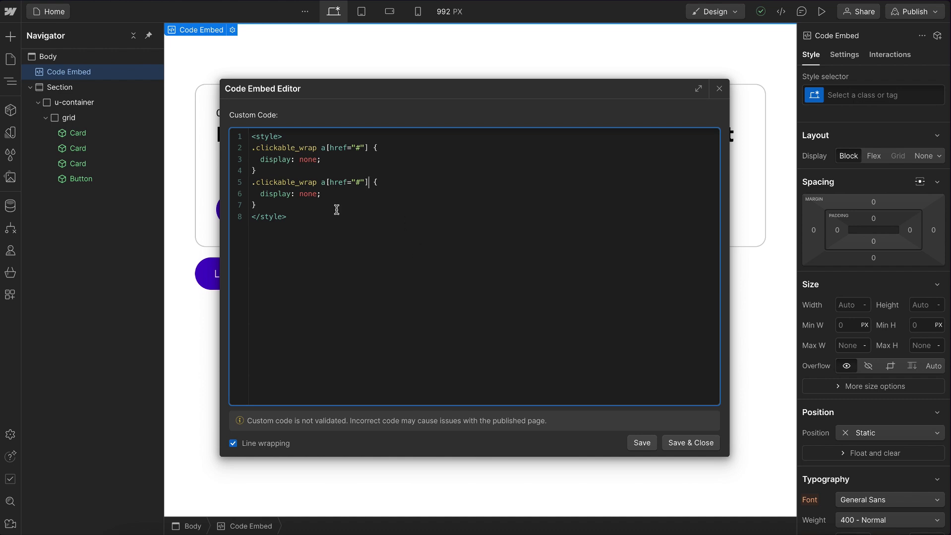
{"action": "left_click_drag", "start_coordinate": [269, 183], "coordinate": [365, 184]}
{"action": "left_click", "coordinate": [368, 183]}
{"action": "type", "text": "~ button"}
{"action": "left_click", "coordinate": [365, 183]}
- Save the Code Embed, then bind the Button's Clickable text to Button Text
{"action": "left_click", "coordinate": [681, 439]}
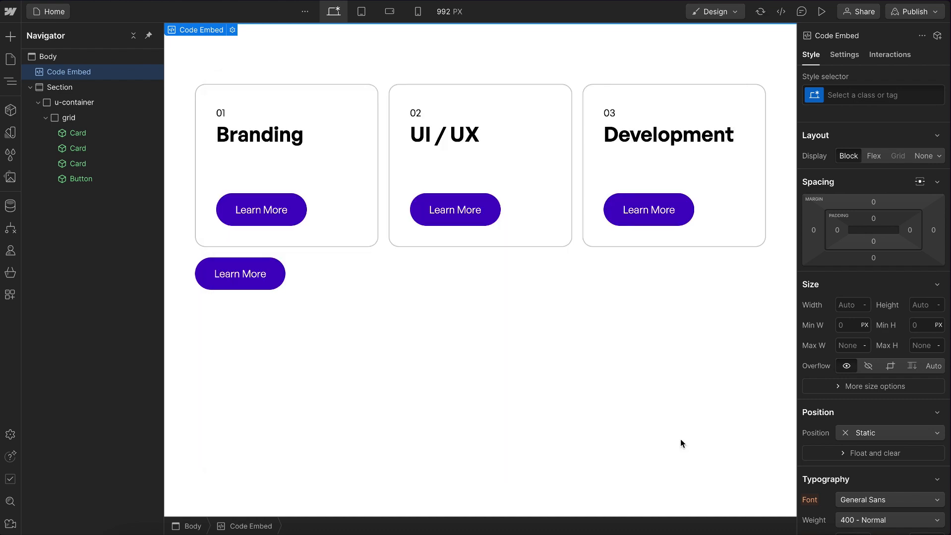
{"action": "left_click", "coordinate": [285, 292]}
{"action": "left_click", "coordinate": [266, 271]}
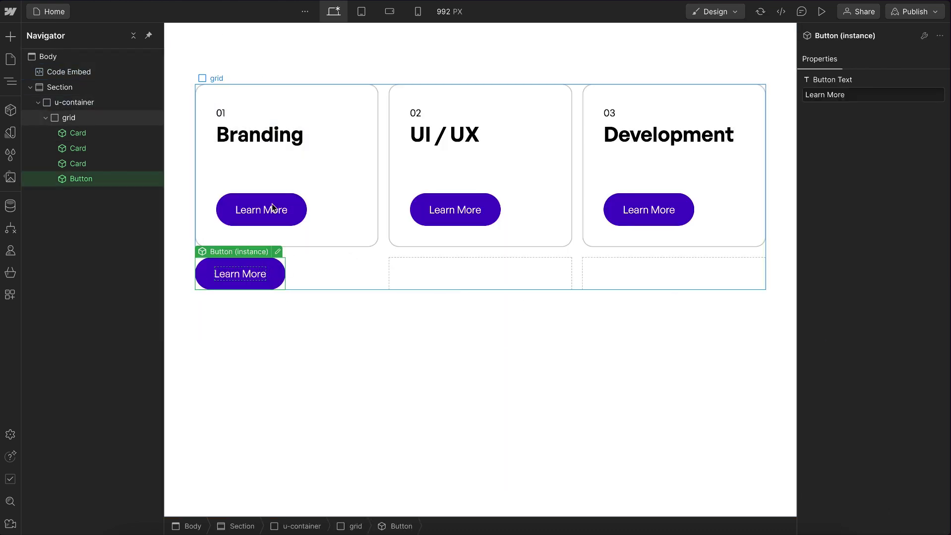
{"action": "double_click", "coordinate": [130, 179]}
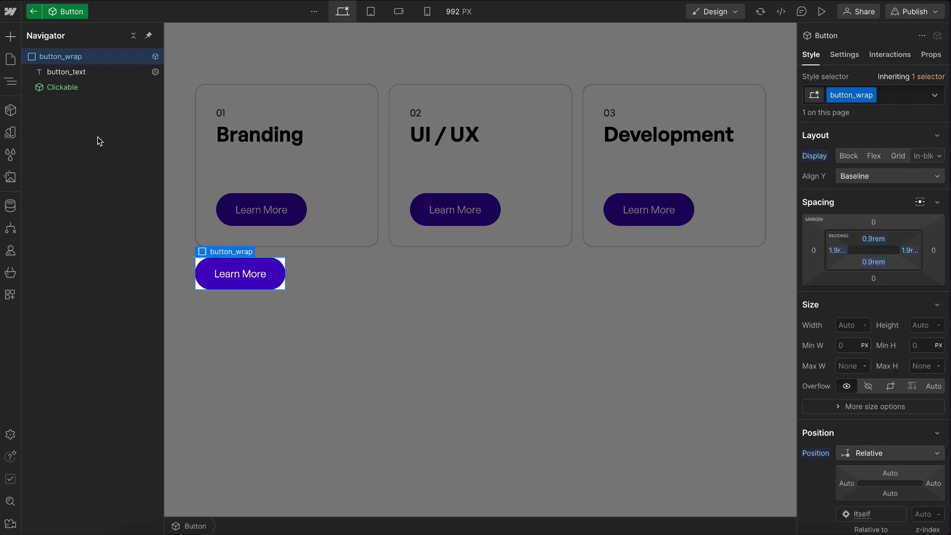
{"action": "left_click", "coordinate": [64, 87]}
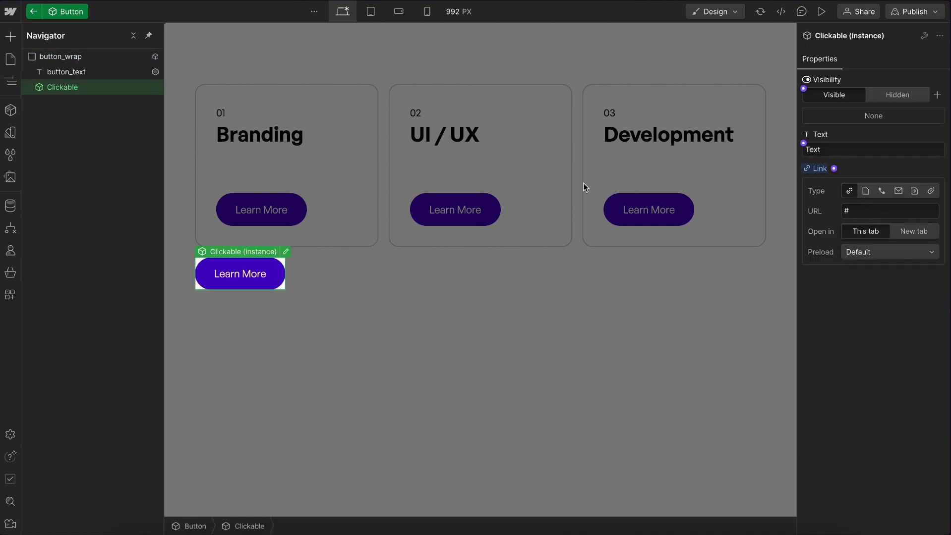
{"action": "left_click", "coordinate": [803, 144]}
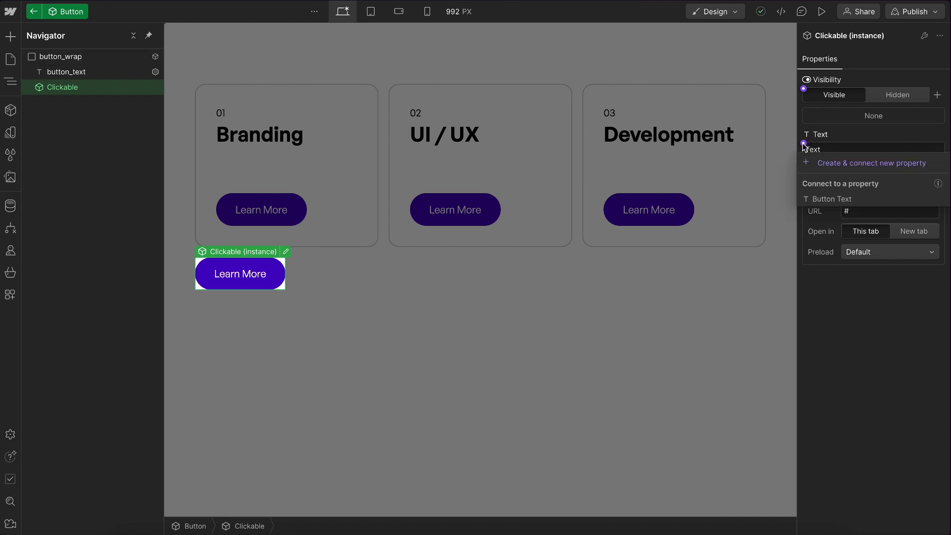
{"action": "left_click", "coordinate": [838, 201]}
- Inspect button_text and the Clickable structure, then return to the Button component
{"action": "left_click", "coordinate": [72, 57]}
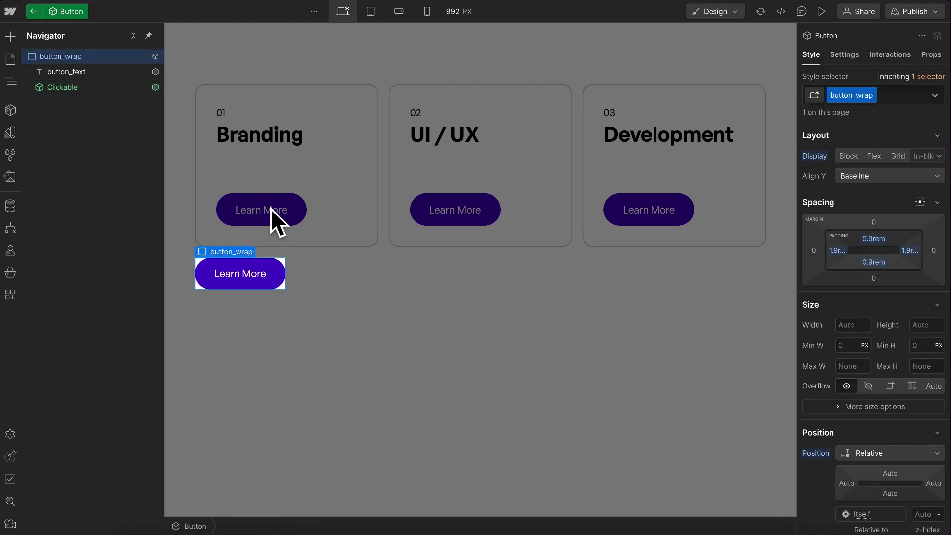
{"action": "left_click", "coordinate": [75, 73]}
{"action": "left_click", "coordinate": [75, 86]}
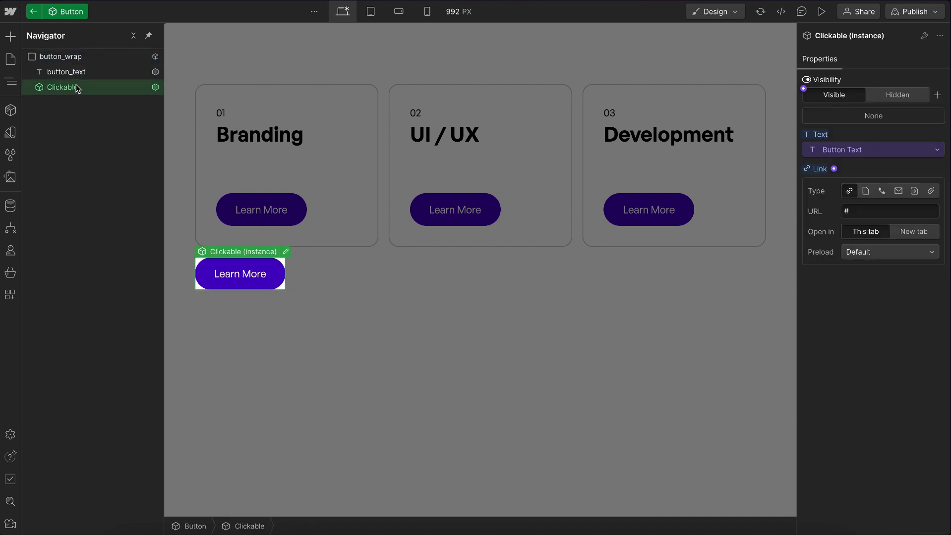
{"action": "double_click", "coordinate": [74, 87]}
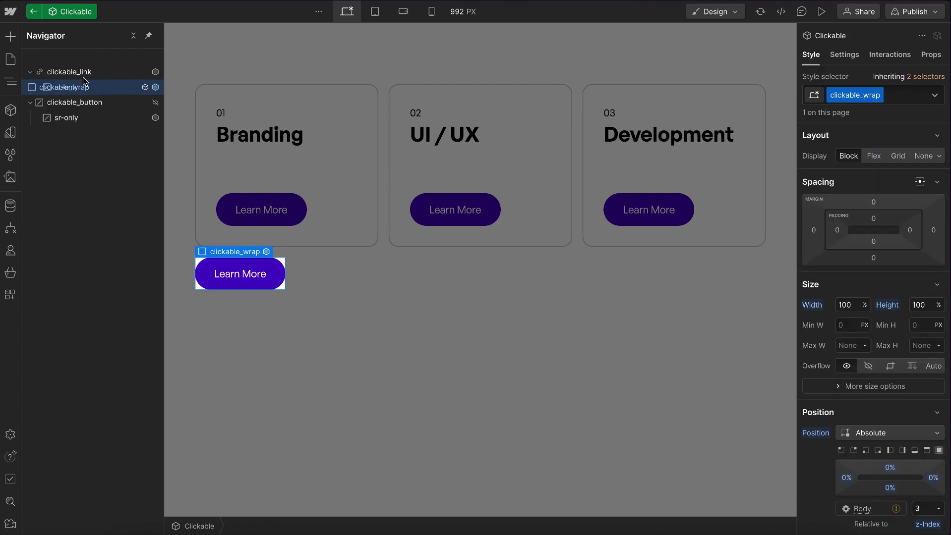
{"action": "left_click", "coordinate": [33, 16]}
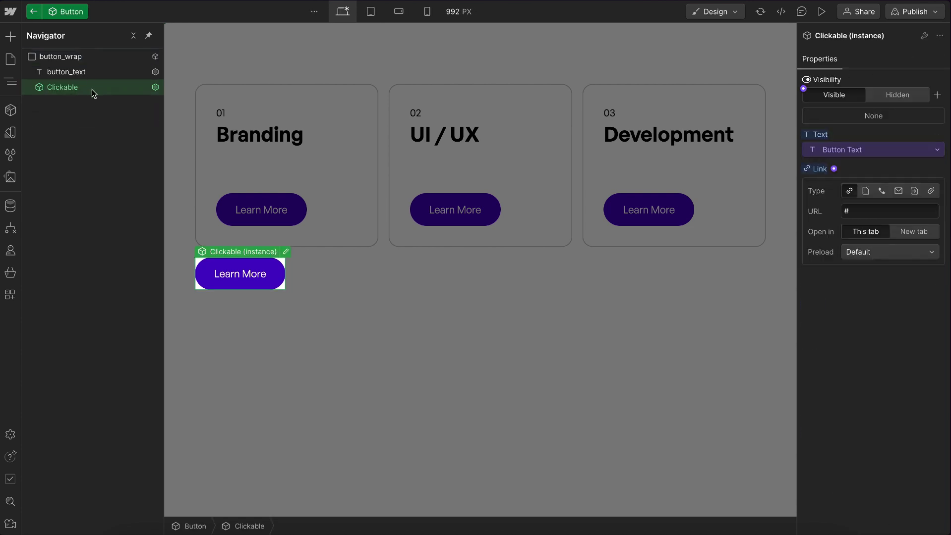
- Add the custom attribute aria-hidden="true" to button_text, then select Clickable
{"action": "left_click", "coordinate": [71, 56]}
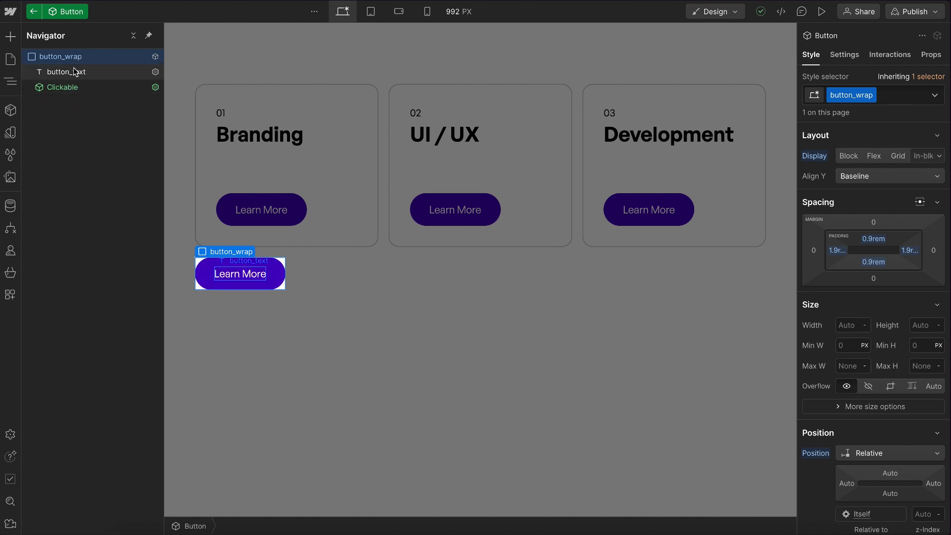
{"action": "left_click", "coordinate": [57, 73]}
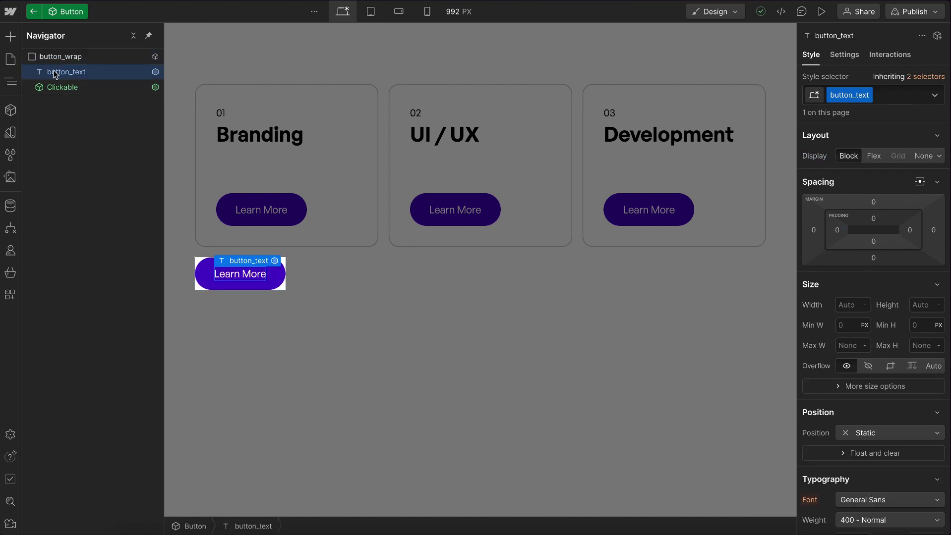
{"action": "left_click", "coordinate": [845, 59]}
{"action": "left_click", "coordinate": [937, 254]}
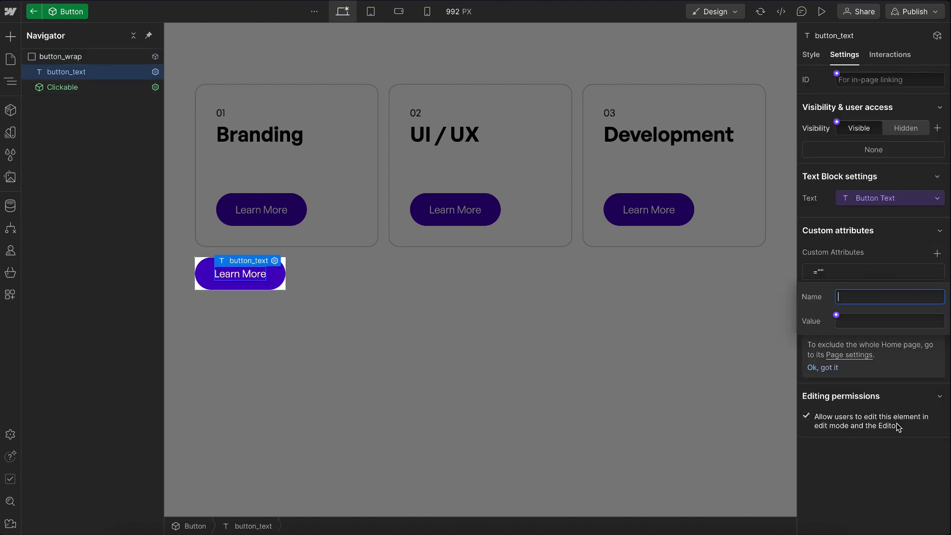
{"action": "type", "text": "aria-hidden"}
{"action": "key", "text": "Tab"}
{"action": "key", "text": "Return"}
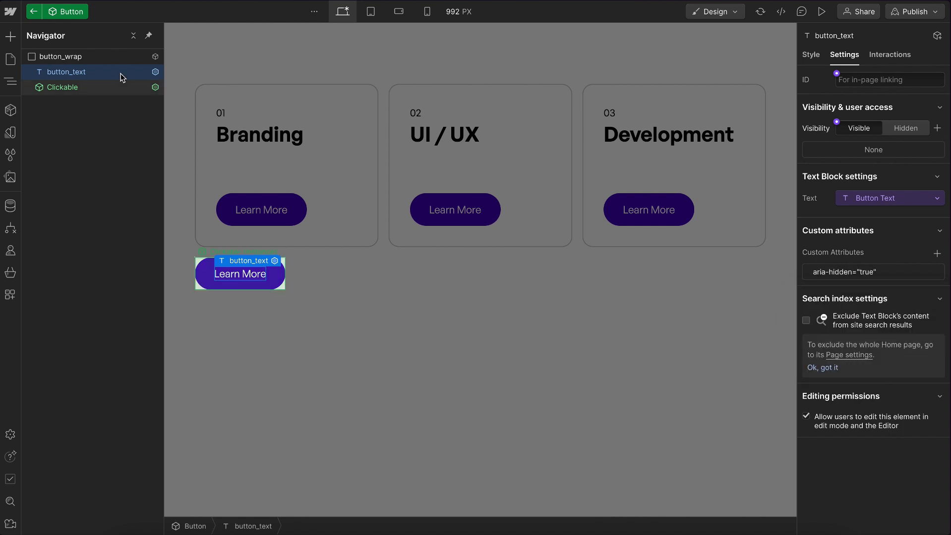
{"action": "left_click", "coordinate": [60, 88]}
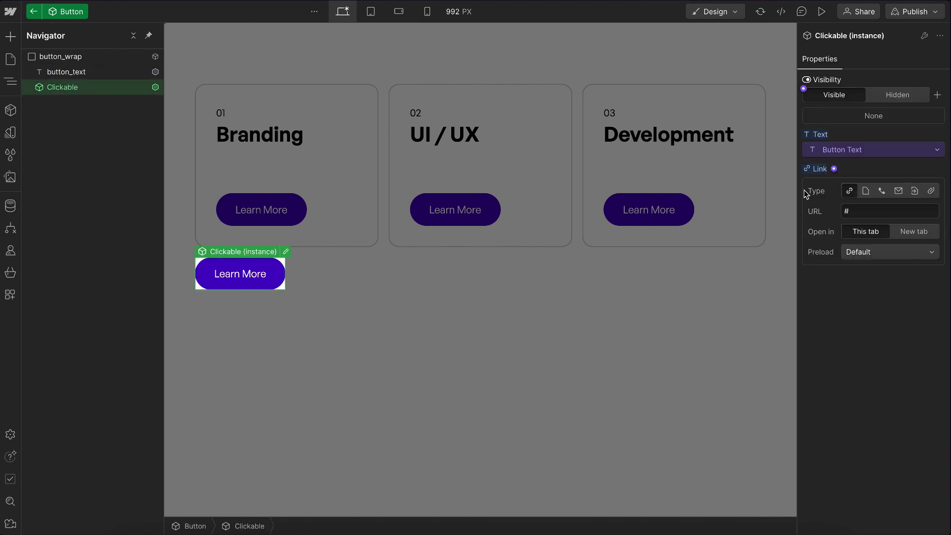
- Expose the Clickable link as a Button property named Link and return to the page
{"action": "left_click", "coordinate": [833, 169]}
{"action": "left_click", "coordinate": [853, 193]}
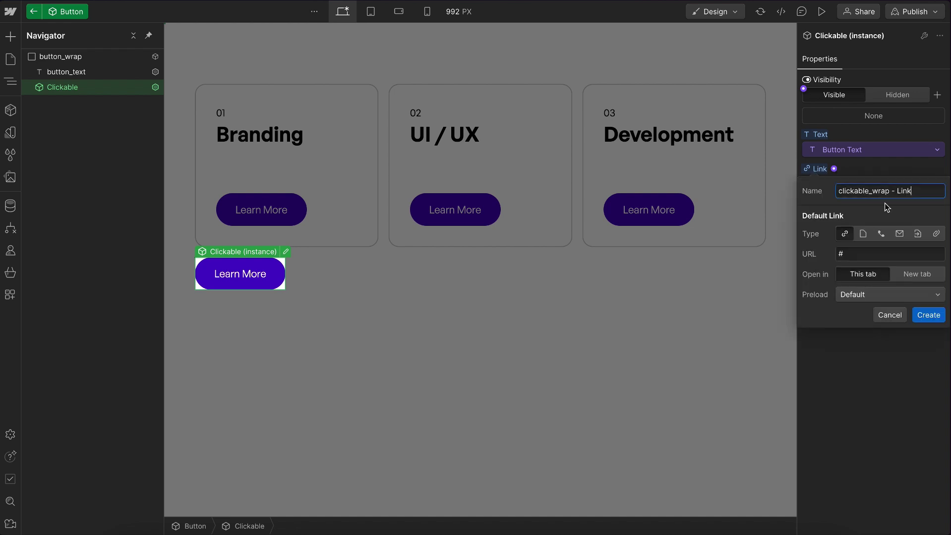
{"action": "triple_click", "coordinate": [917, 194]}
{"action": "type", "text": "Link"}
{"action": "left_click", "coordinate": [928, 316]}
{"action": "left_click", "coordinate": [349, 331]}
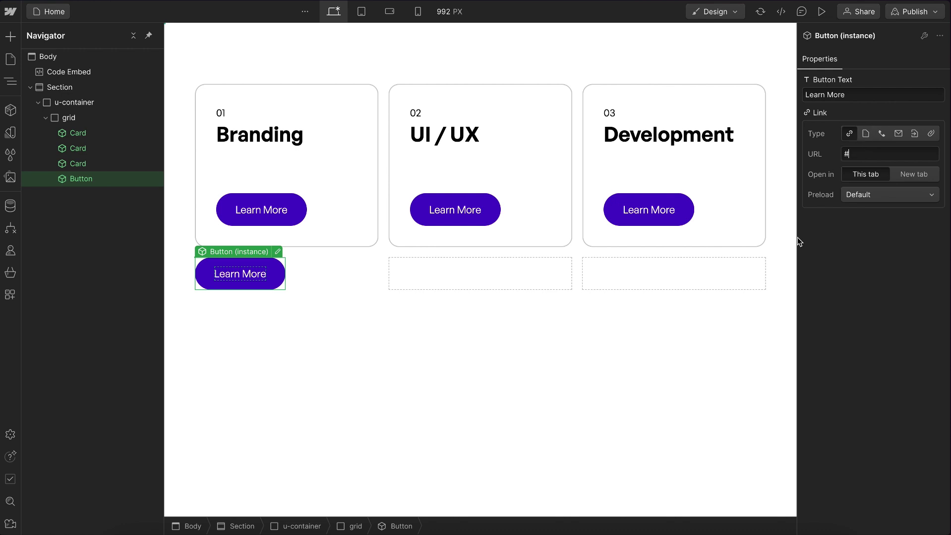
- In the Card component, set card_wrap's position to Relative
{"action": "double_click", "coordinate": [101, 135]}
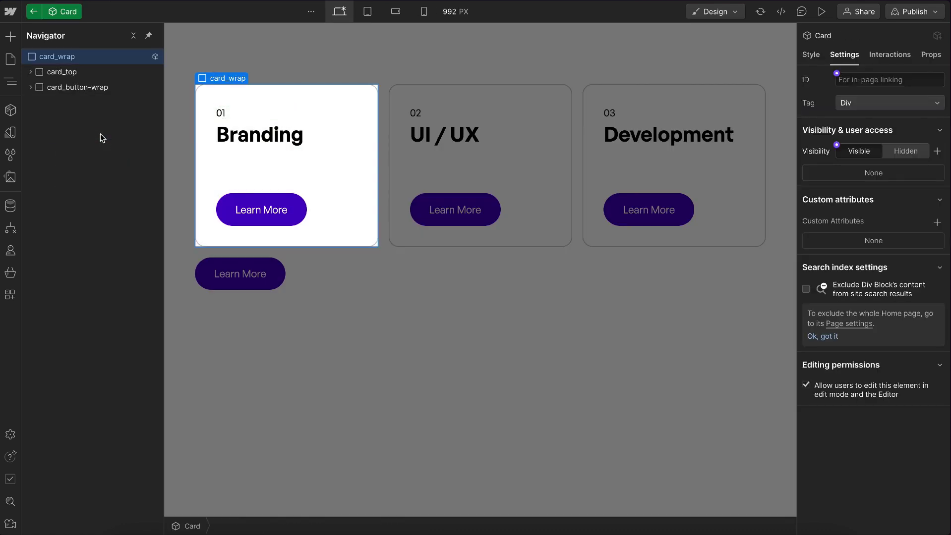
{"action": "left_click", "coordinate": [812, 55]}
{"action": "scroll", "coordinate": [882, 384], "scroll_direction": "down", "scroll_amount": 3}
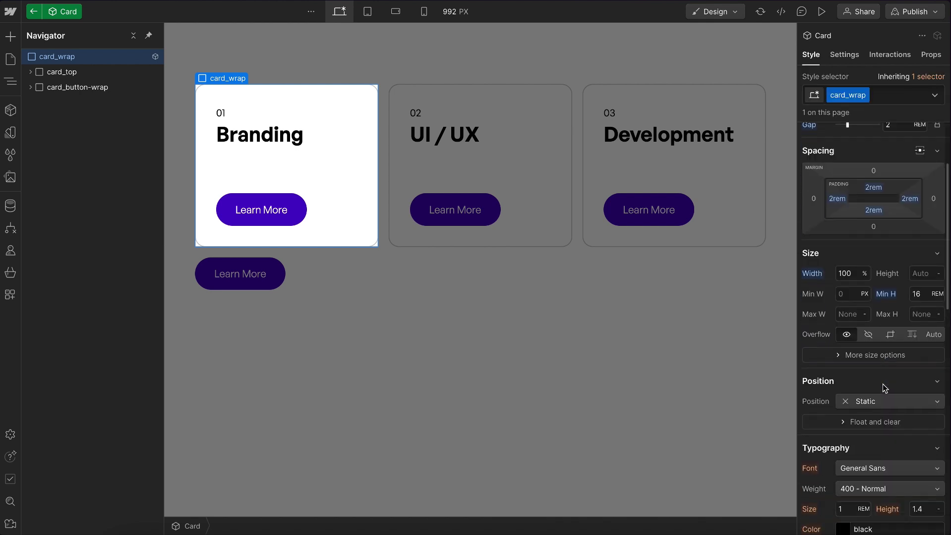
{"action": "left_click", "coordinate": [860, 404]}
{"action": "left_click", "coordinate": [874, 413]}
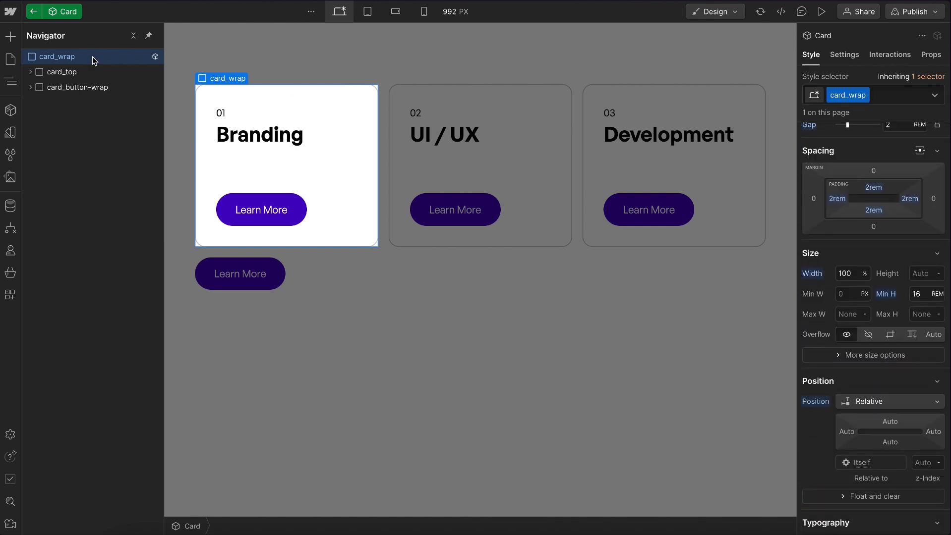
- Insert a Clickable instance into the card via quick-find, keeping its link a URL
{"action": "key", "text": "ctrl+k"}
{"action": "type", "text": "cl"}
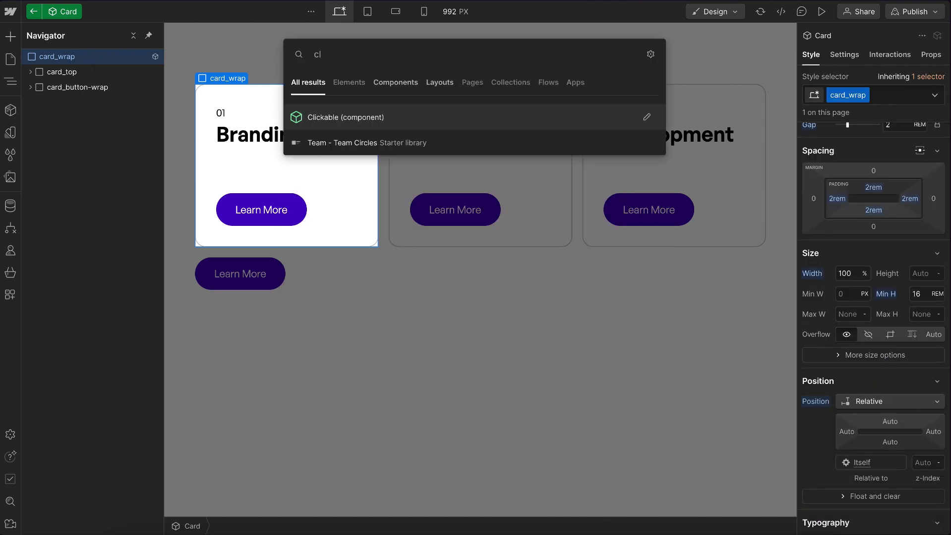
{"action": "left_click", "coordinate": [323, 116]}
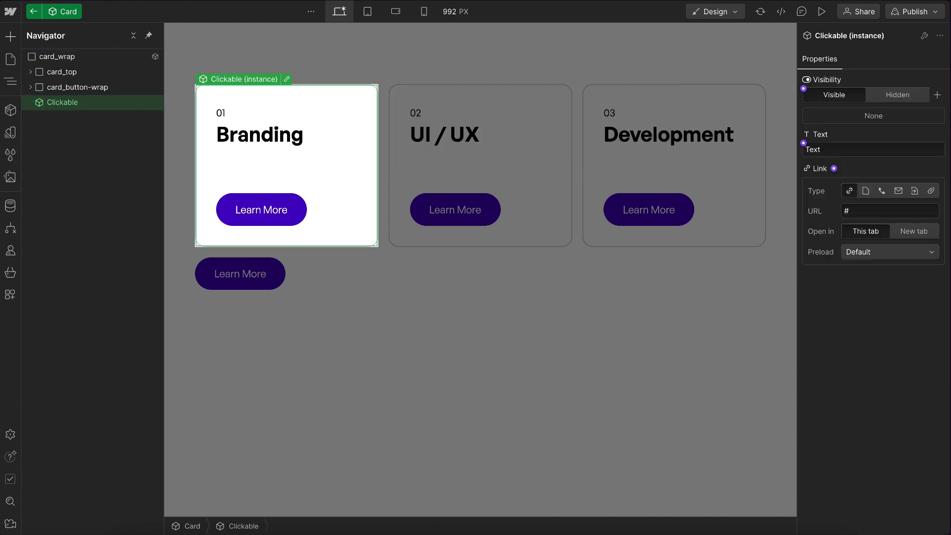
{"action": "left_click", "coordinate": [261, 210]}
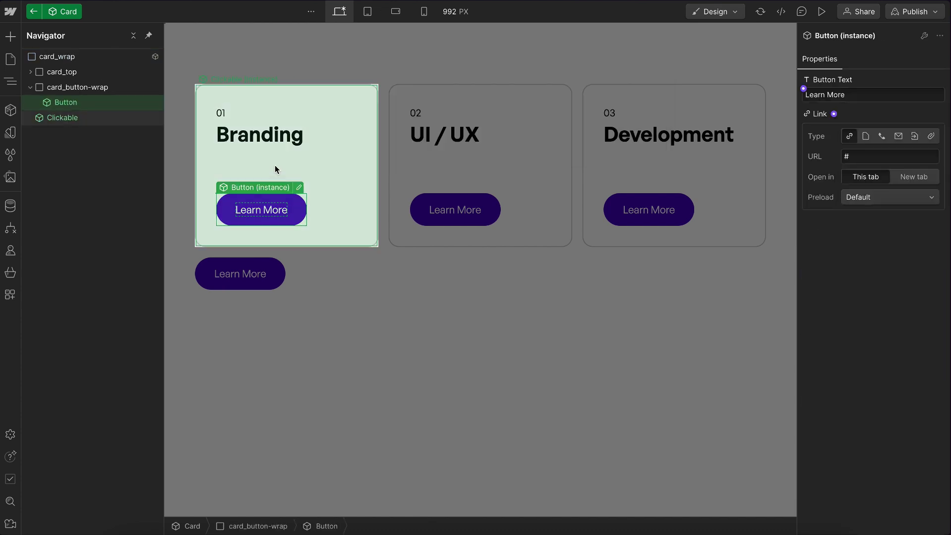
{"action": "left_click", "coordinate": [62, 117]}
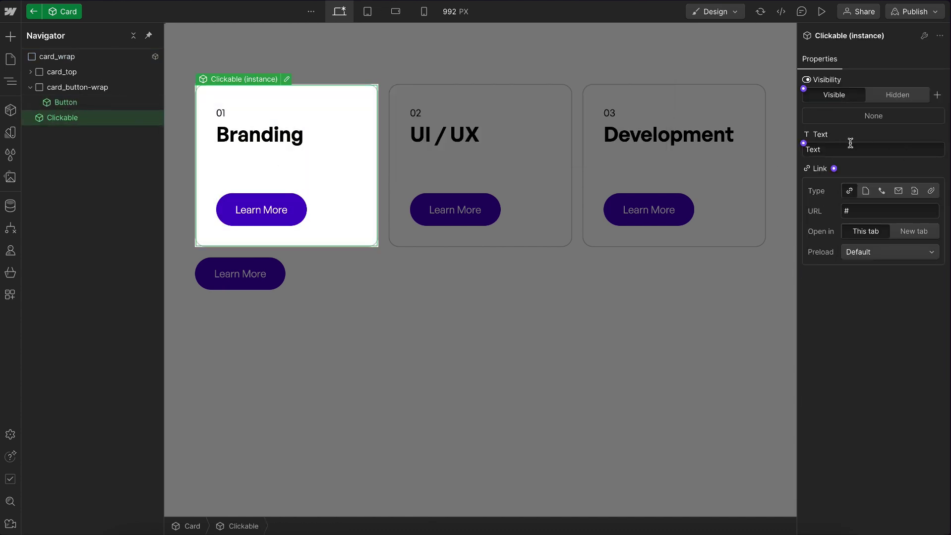
{"action": "left_click", "coordinate": [865, 192]}
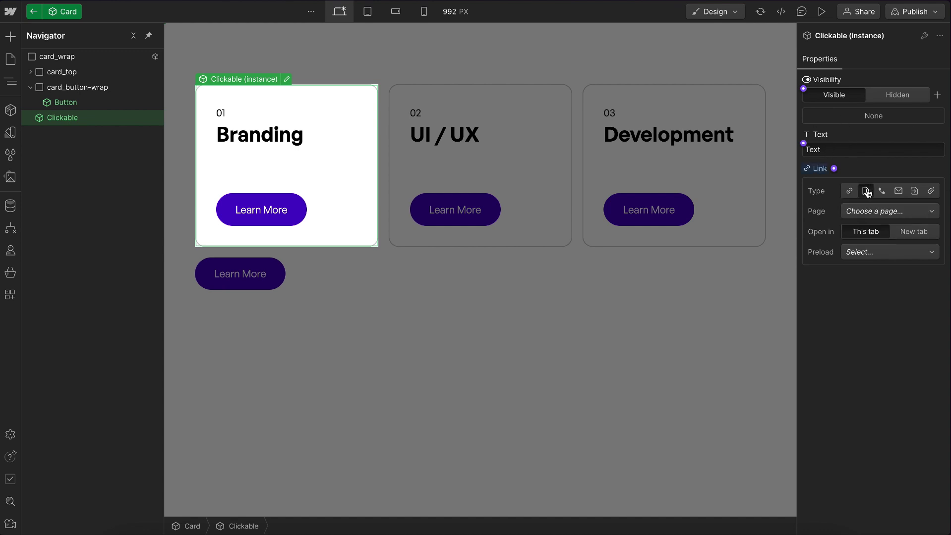
{"action": "left_click", "coordinate": [849, 191]}
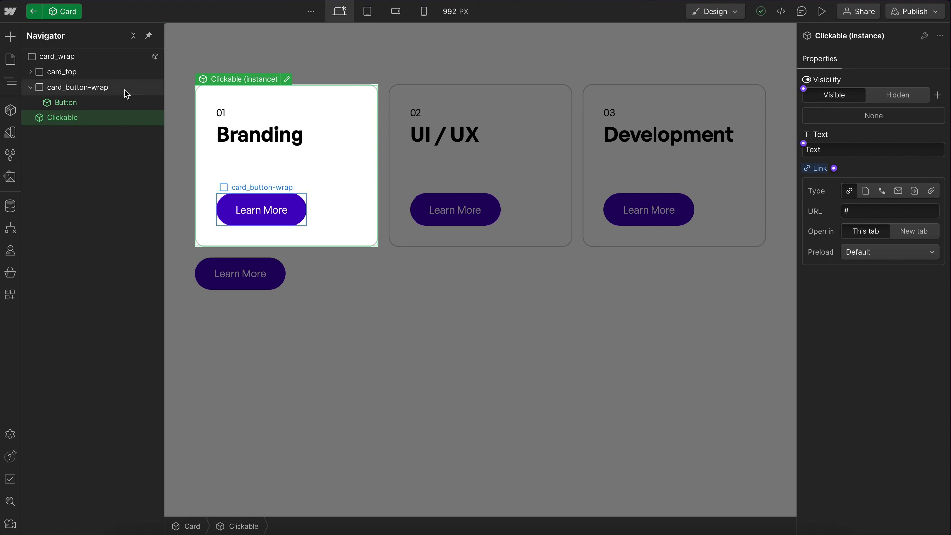
{"action": "left_click", "coordinate": [90, 89]}
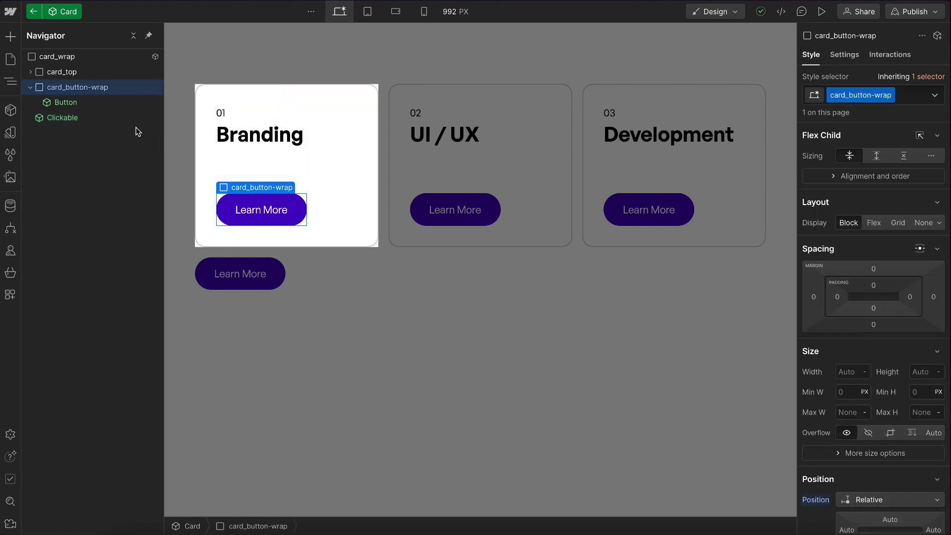
{"action": "left_click", "coordinate": [30, 87]}
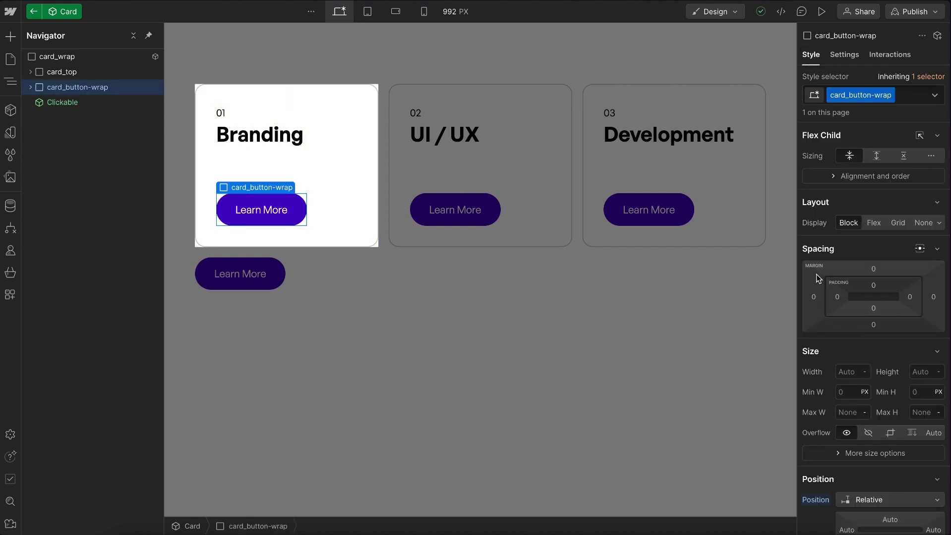
{"action": "scroll", "coordinate": [862, 317], "scroll_direction": "down", "scroll_amount": 5}
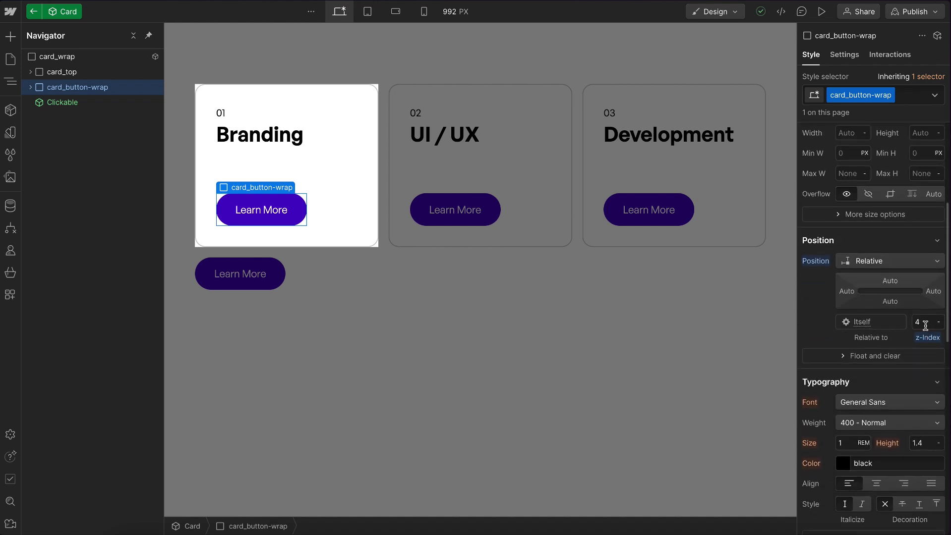
{"action": "left_click", "coordinate": [87, 106]}
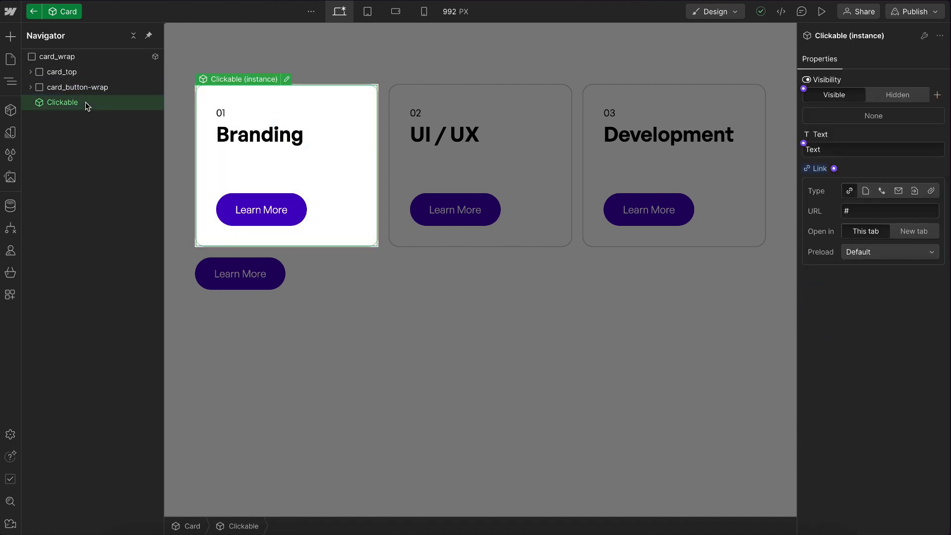
{"action": "left_click", "coordinate": [285, 198]}
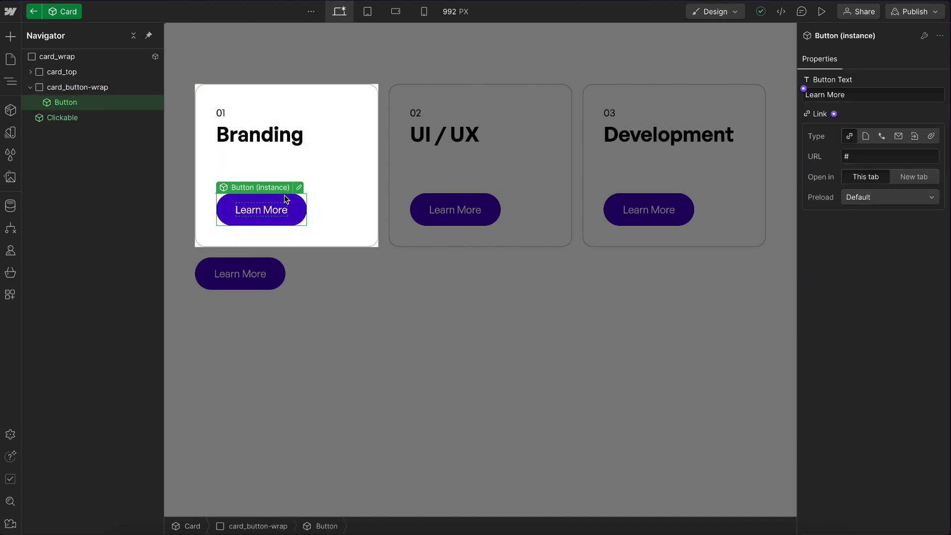
{"action": "left_click", "coordinate": [329, 155]}
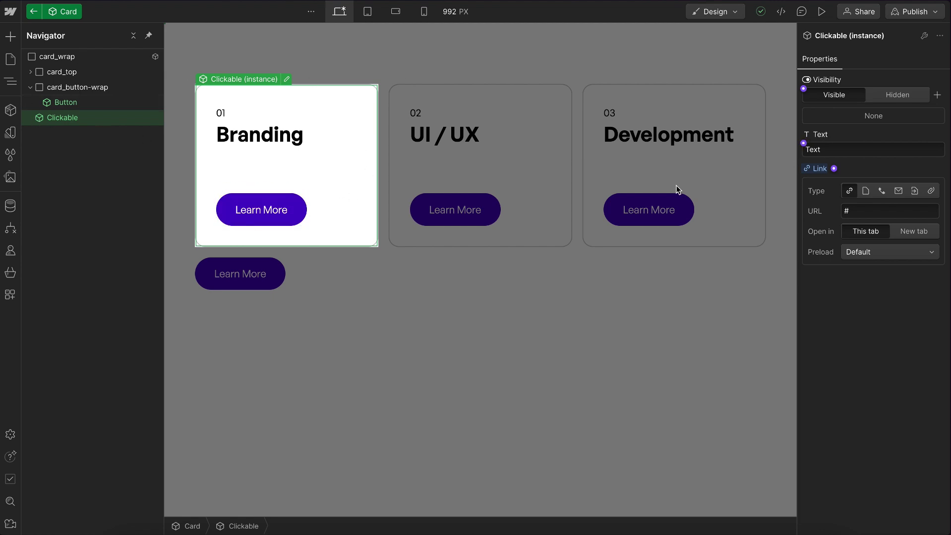
- Set the overlay text to 'Learn more about our branding services', then connect it to Card Title
{"action": "left_click", "coordinate": [804, 143]}
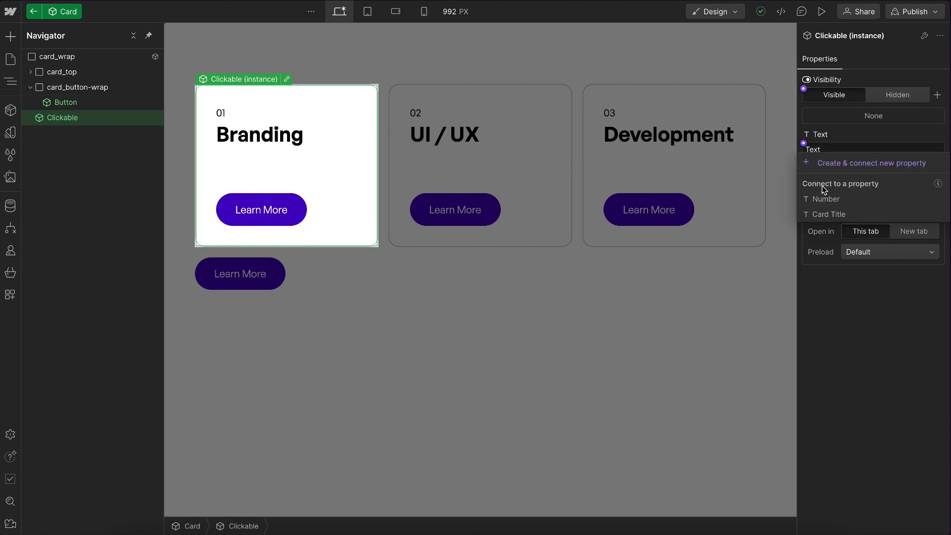
{"action": "left_click", "coordinate": [824, 216]}
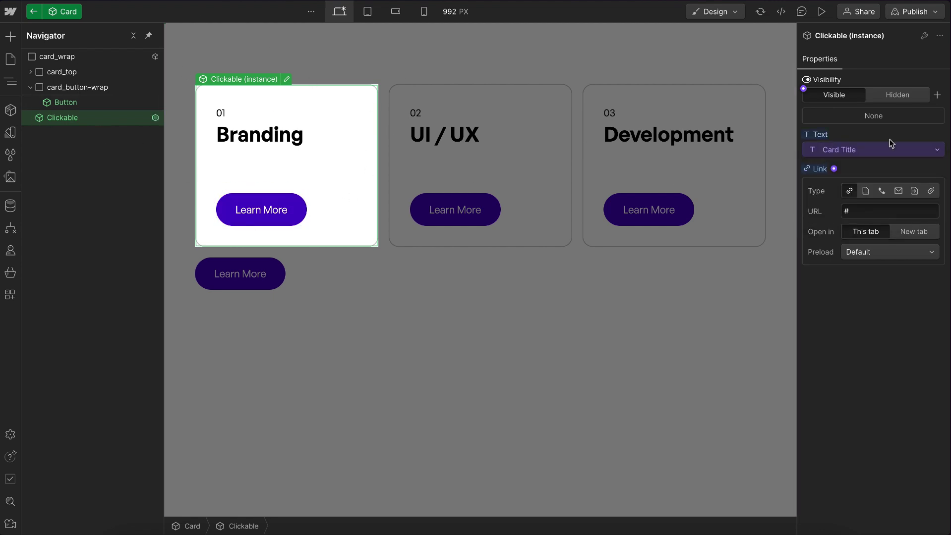
{"action": "left_click", "coordinate": [818, 149]}
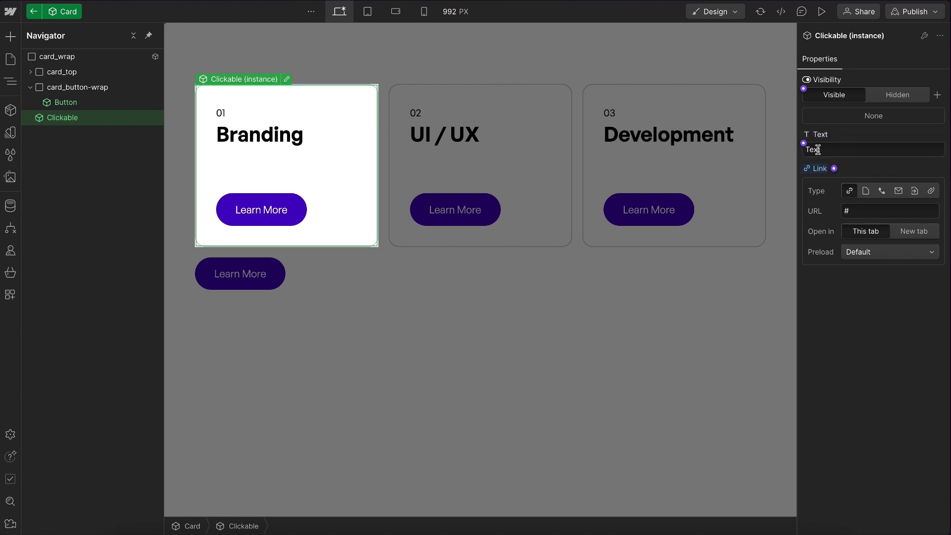
{"action": "left_click", "coordinate": [832, 149]}
{"action": "type", "text": "Learn more about our branding service"}
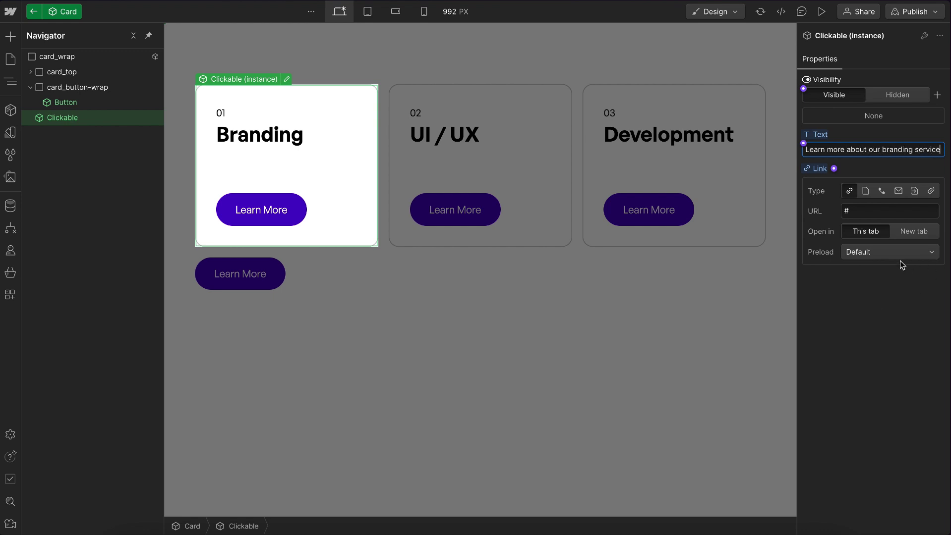
{"action": "type", "text": "s"}
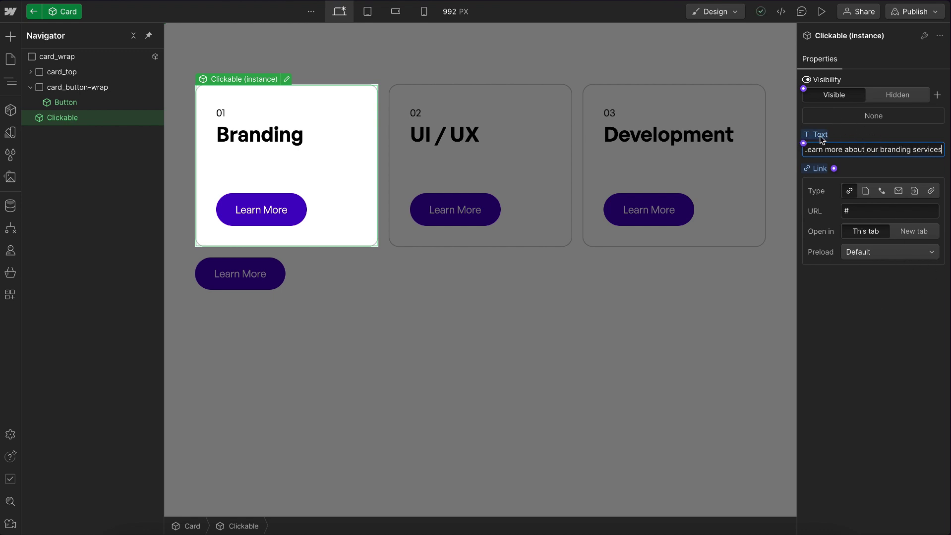
{"action": "left_click", "coordinate": [804, 143]}
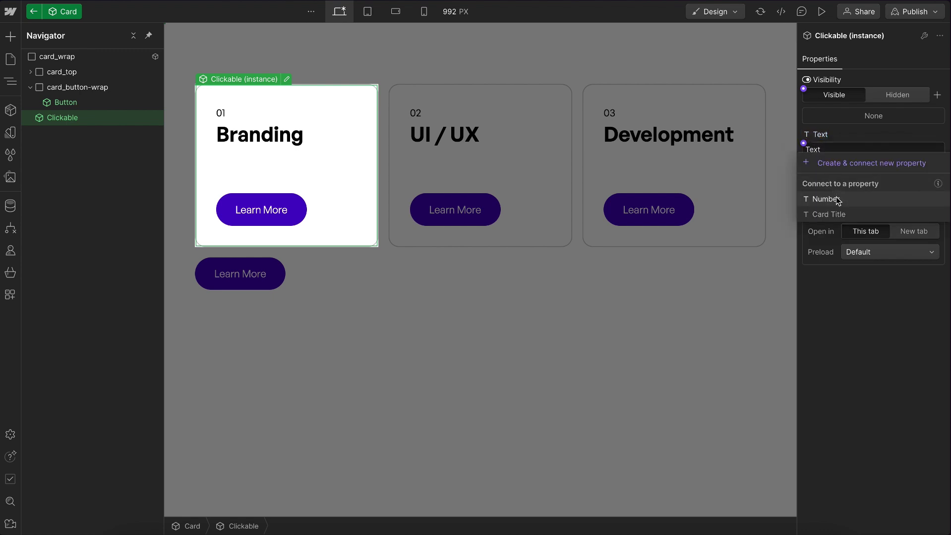
{"action": "left_click", "coordinate": [835, 214]}
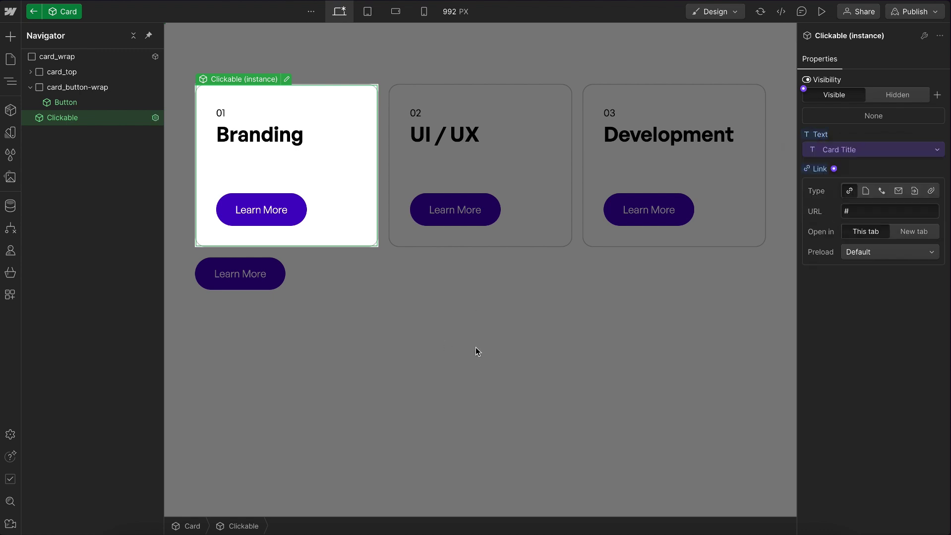
{"action": "left_click", "coordinate": [462, 350]}
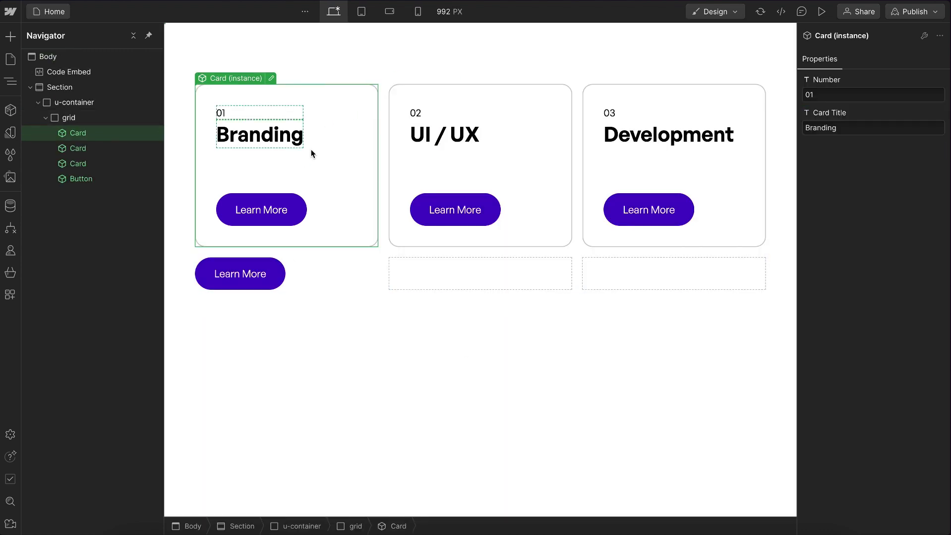
{"action": "double_click", "coordinate": [254, 136]}
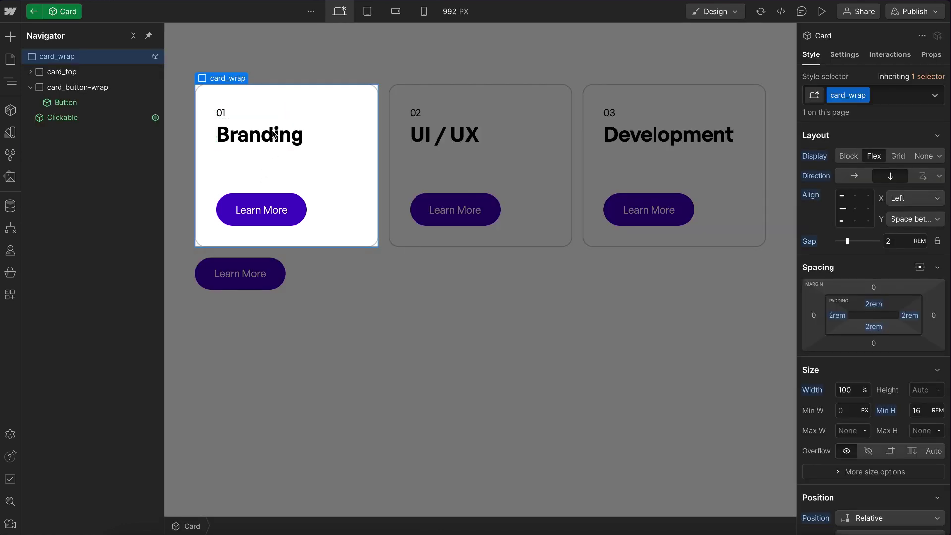
{"action": "left_click", "coordinate": [247, 138]}
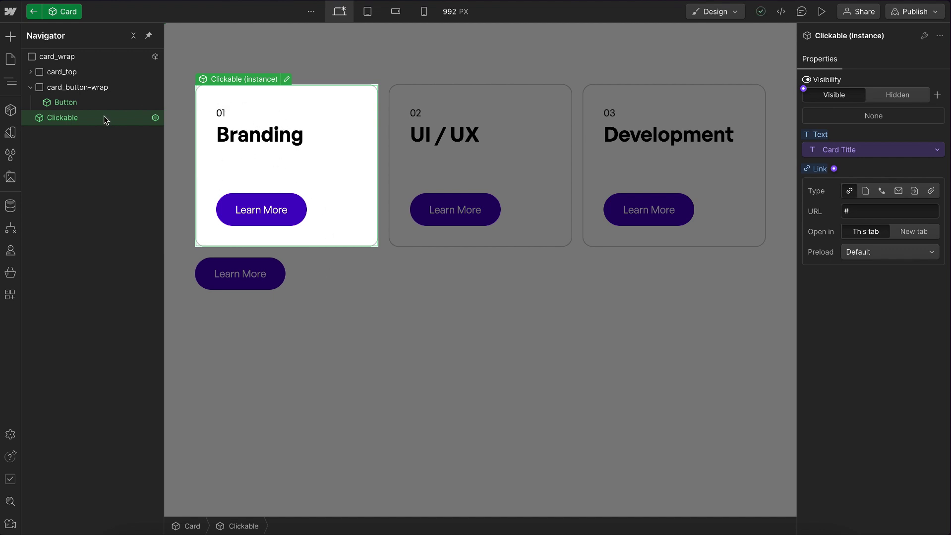
{"action": "key", "text": "Return"}
{"action": "double_click", "coordinate": [852, 94]}
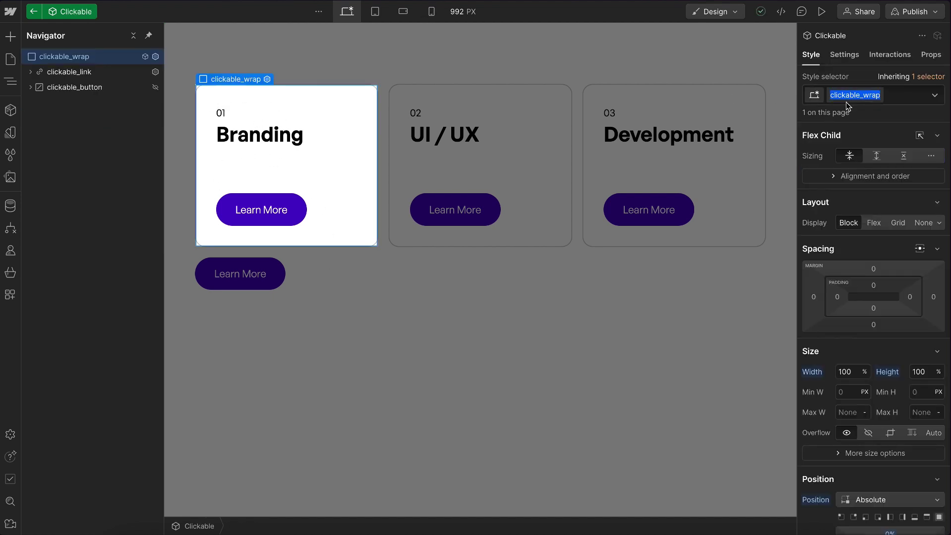
{"action": "left_click", "coordinate": [378, 38]}
{"action": "left_click", "coordinate": [258, 50]}
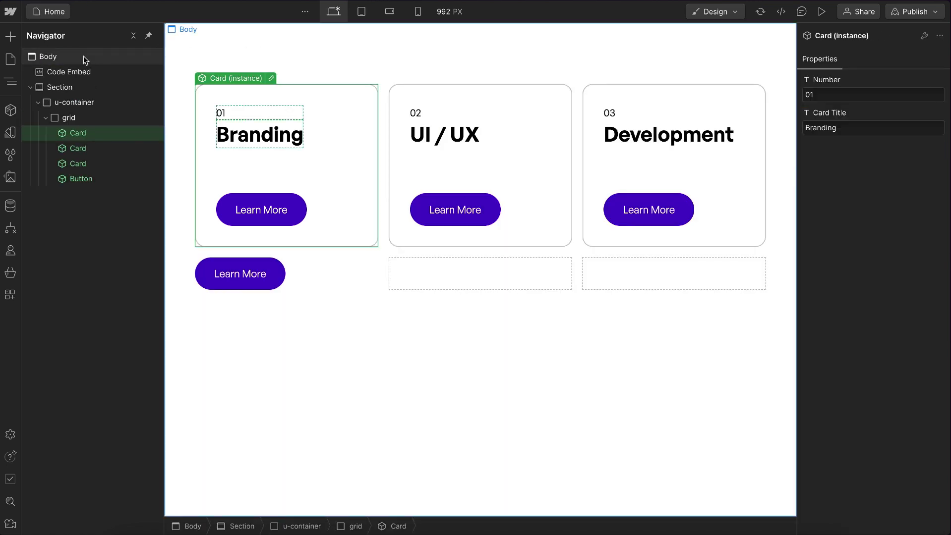
- In the page's Code Embed, start a new line with the selector '.wf-design-mode .clickable_wrap'
{"action": "double_click", "coordinate": [60, 73]}
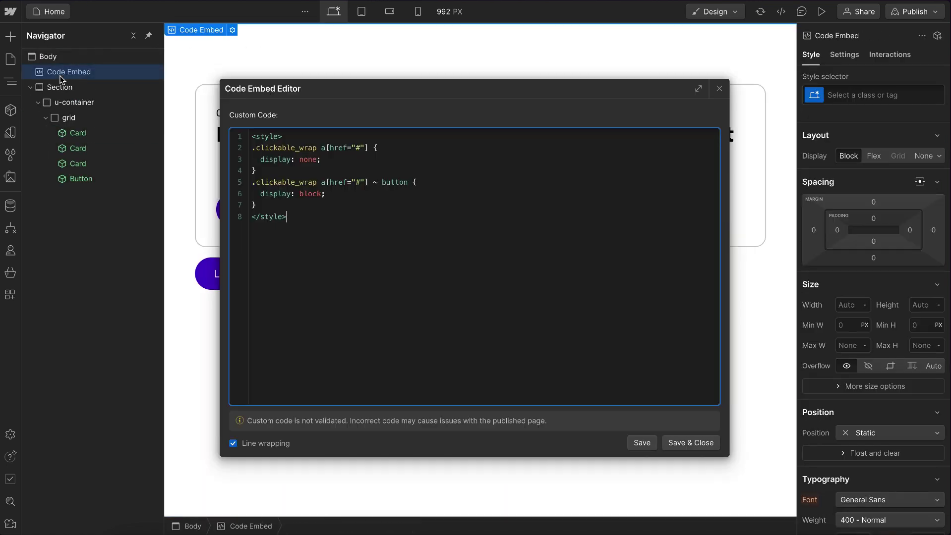
{"action": "left_click", "coordinate": [268, 211]}
{"action": "key", "text": "Return"}
{"action": "key", "text": "Return"}
{"action": "type", "text": ".wf-design"}
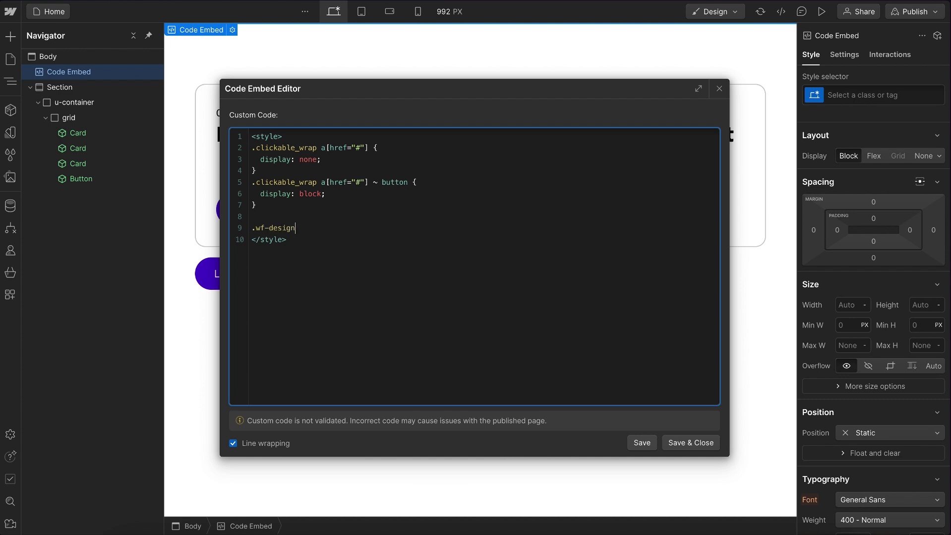
{"action": "type", "text": "-mod"}
{"action": "key", "text": "BackSpace"}
{"action": "key", "text": "BackSpace"}
{"action": "type", "text": "mode"}
{"action": "type", "text": ".clickable_wrap"}
- Finish the rule with an opening brace and the declaration 'z-index: -1;'
{"action": "left_click_drag", "start_coordinate": [337, 228], "coordinate": [389, 229]}
{"action": "left_click", "coordinate": [304, 227]}
{"action": "left_click", "coordinate": [448, 228]}
{"action": "type", "text": "{"}
{"action": "key", "text": "Return"}
{"action": "key", "text": "Return"}
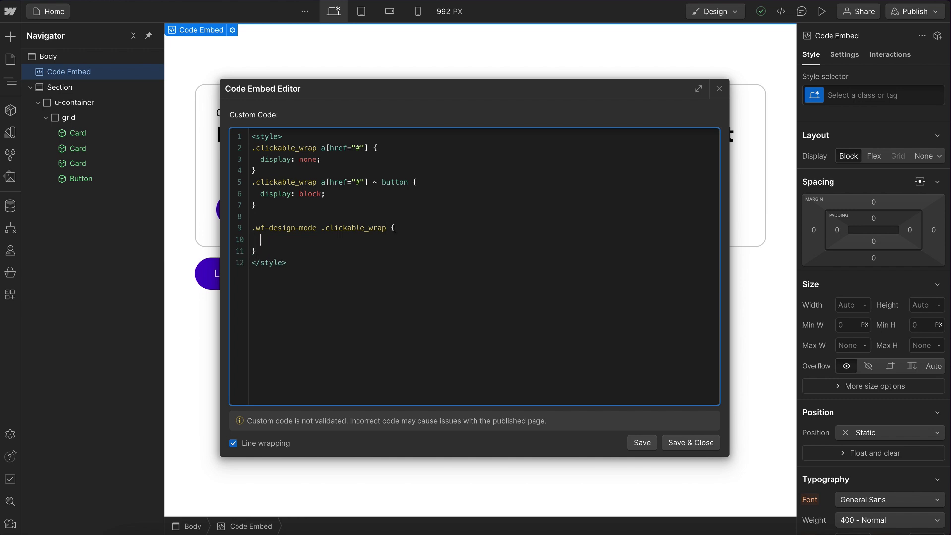
{"action": "type", "text": "z-index: -1;"}
- Save the embedded CSS, then briefly inspect the Card component's Branding title and 01 number
{"action": "left_click", "coordinate": [689, 443]}
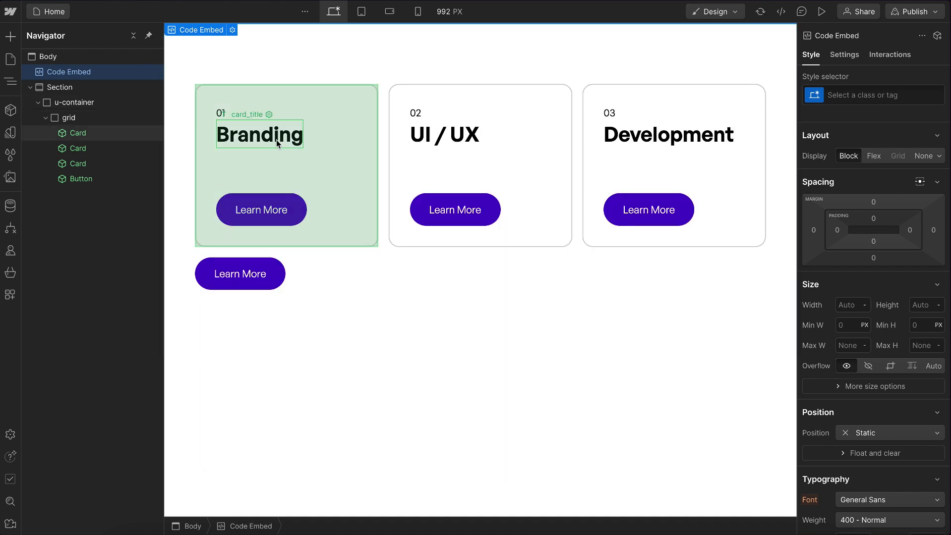
{"action": "left_click", "coordinate": [295, 174]}
{"action": "double_click", "coordinate": [239, 150]}
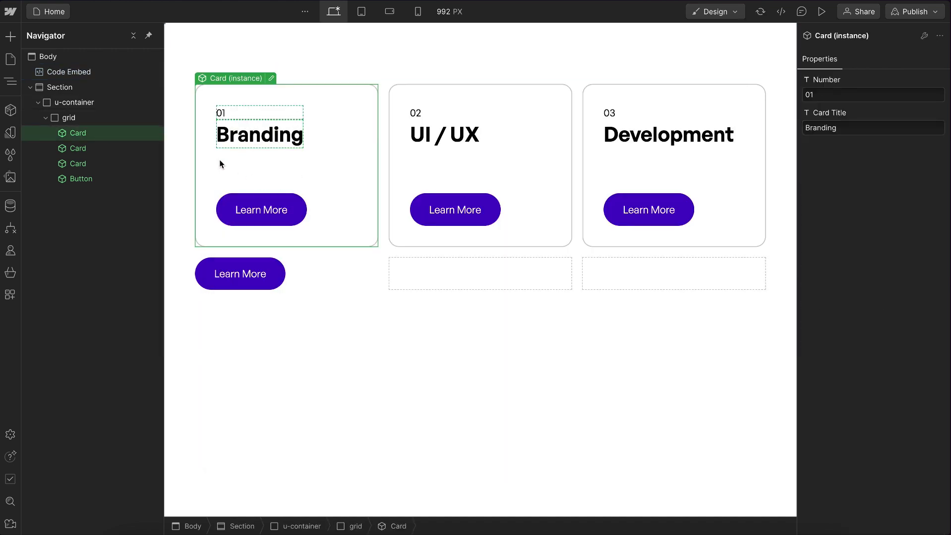
{"action": "left_click", "coordinate": [248, 133]}
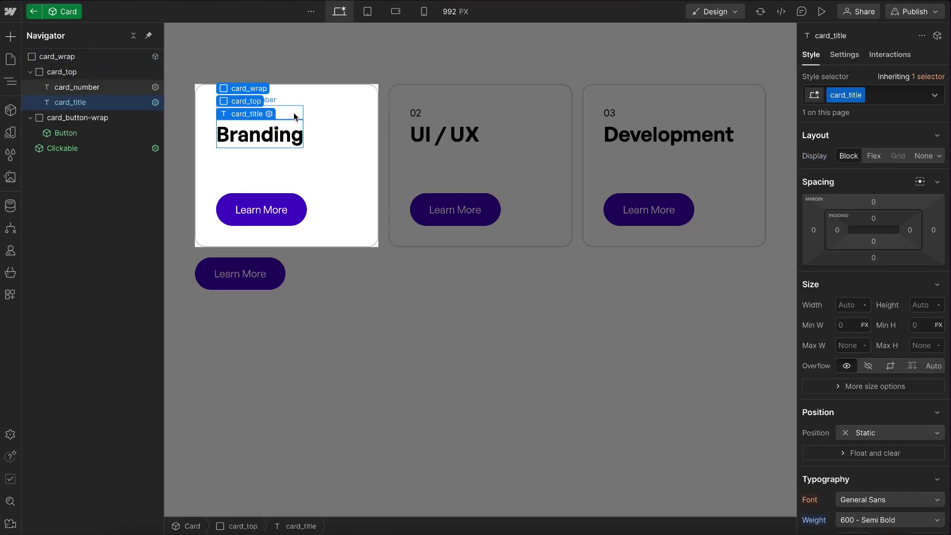
{"action": "left_click", "coordinate": [221, 113]}
{"action": "left_click", "coordinate": [257, 135]}
{"action": "left_click", "coordinate": [344, 332]}
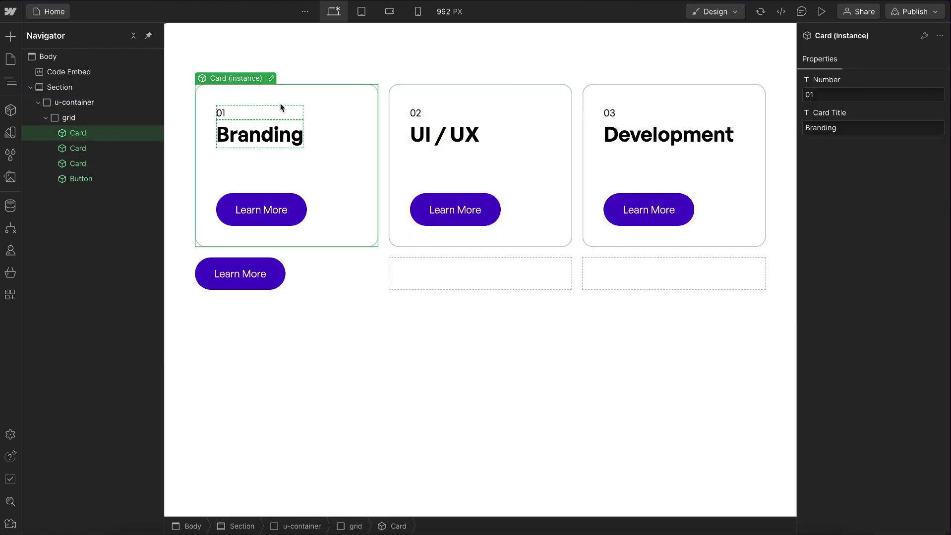
- Bind the Clickable overlay's link to a new Card property named 'Card Link'
{"action": "double_click", "coordinate": [78, 133]}
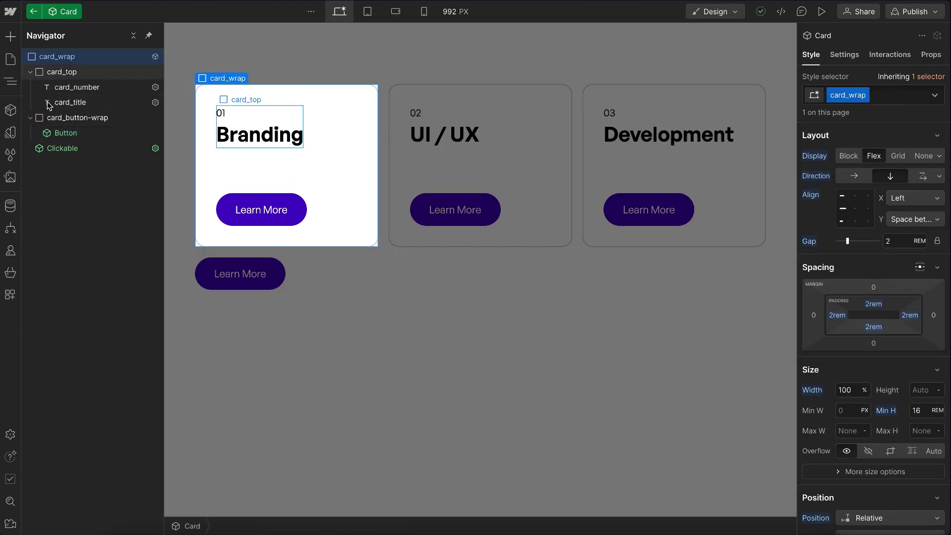
{"action": "left_click", "coordinate": [74, 149]}
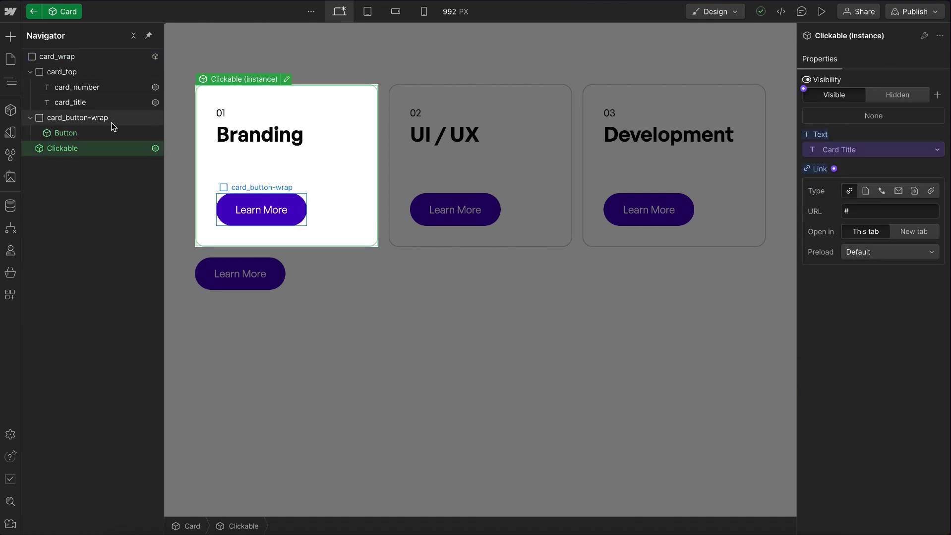
{"action": "left_click", "coordinate": [834, 168]}
{"action": "left_click", "coordinate": [873, 182]}
{"action": "key", "text": "ctrl+a"}
{"action": "type", "text": "Card Link"}
{"action": "left_click", "coordinate": [928, 315]}
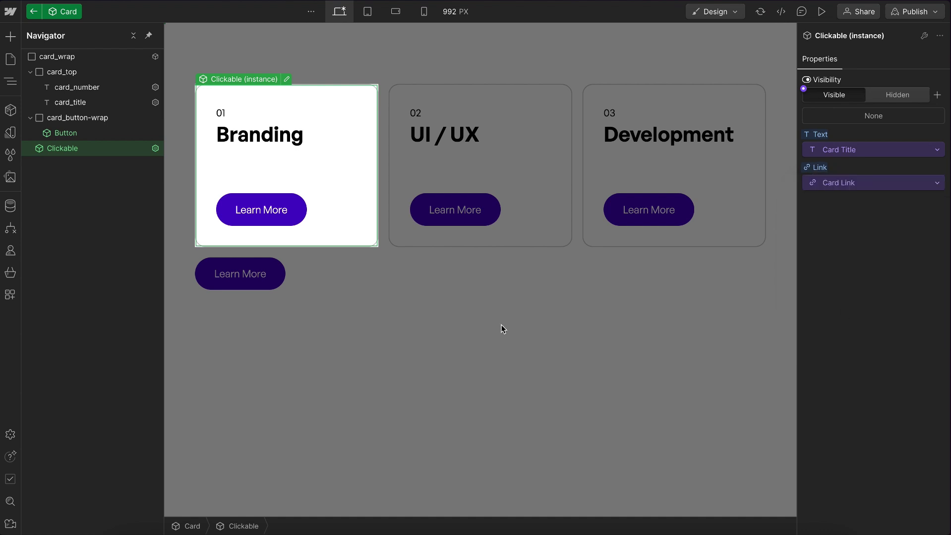
{"action": "left_click", "coordinate": [423, 342]}
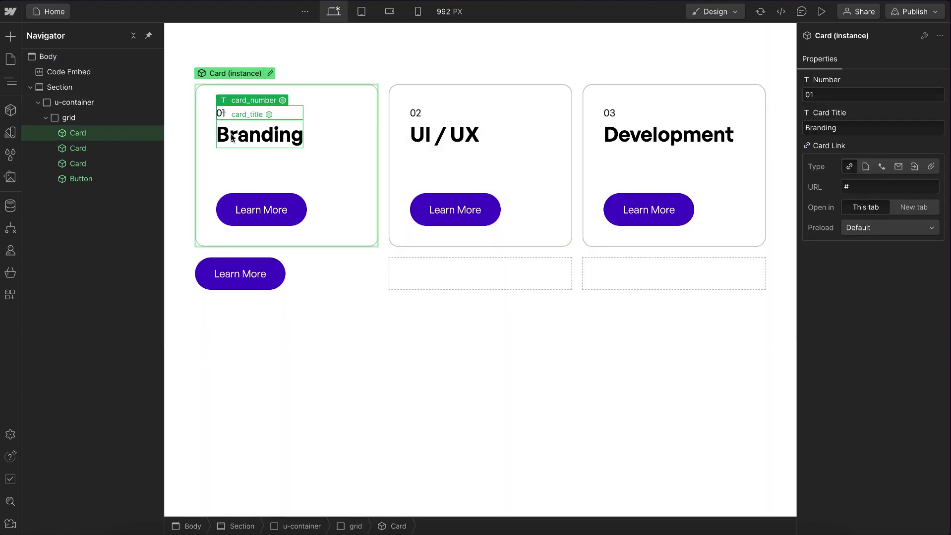
{"action": "left_click", "coordinate": [822, 12]}
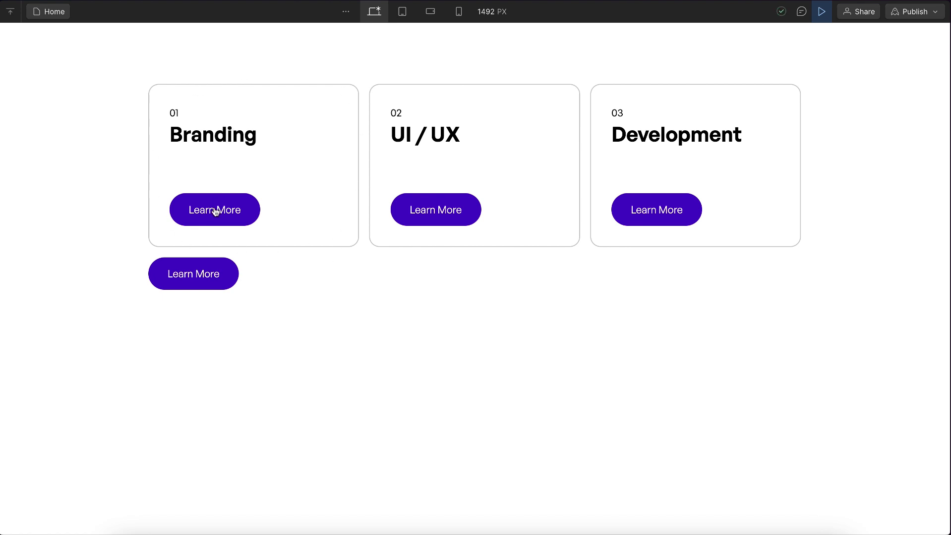
{"action": "left_click", "coordinate": [821, 12]}
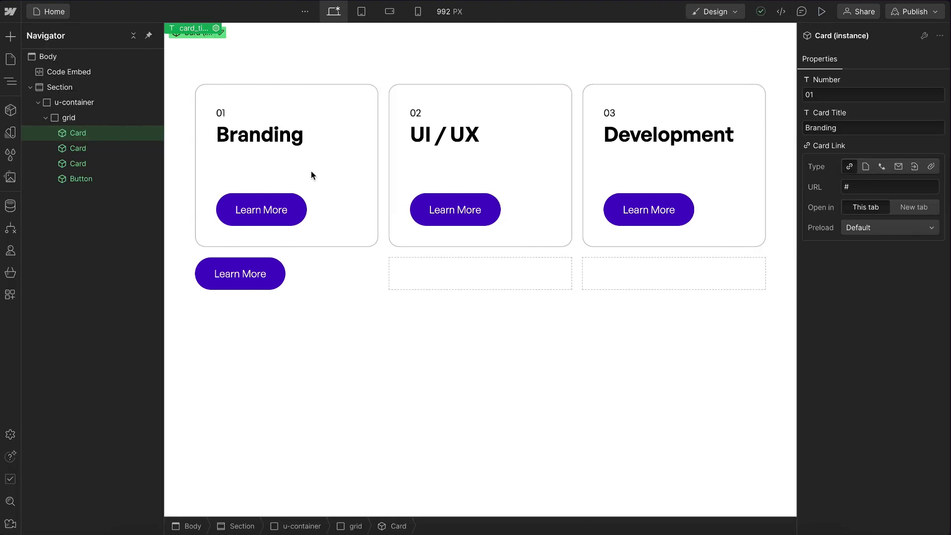
{"action": "double_click", "coordinate": [85, 132]}
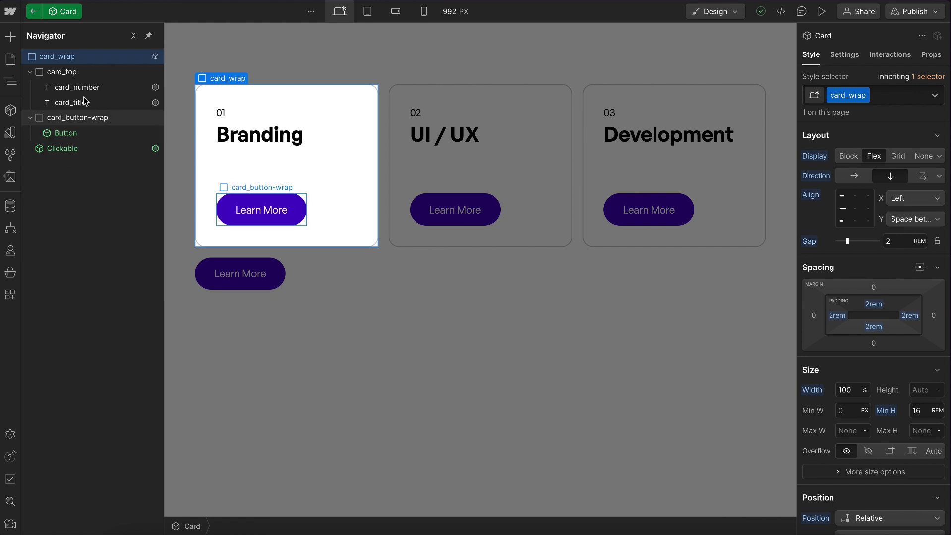
{"action": "left_click", "coordinate": [61, 149]}
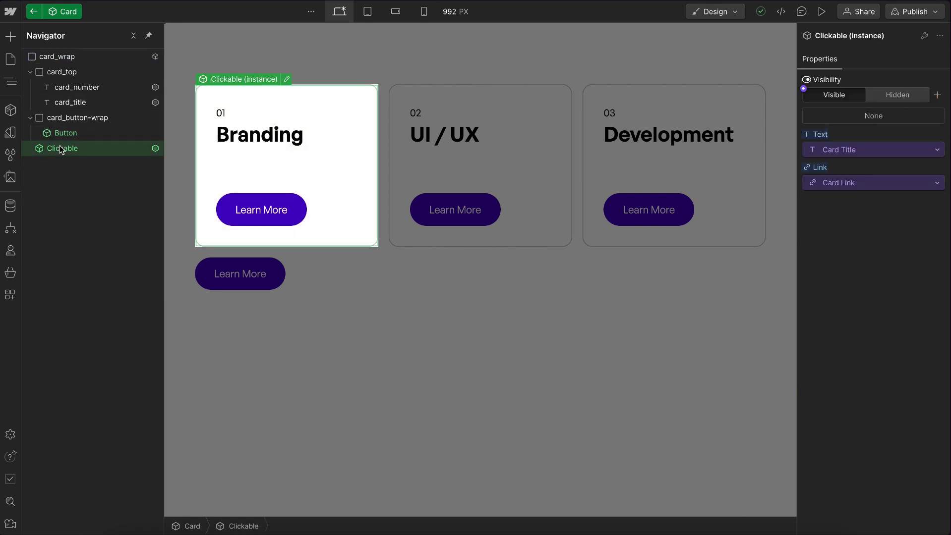
{"action": "left_click", "coordinate": [888, 97]}
{"action": "left_click", "coordinate": [815, 100]}
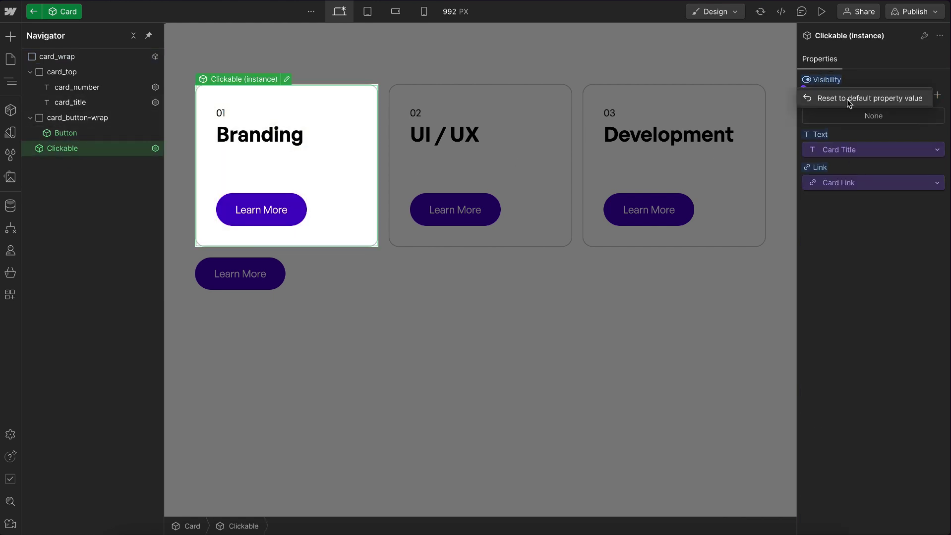
{"action": "left_click", "coordinate": [484, 64]}
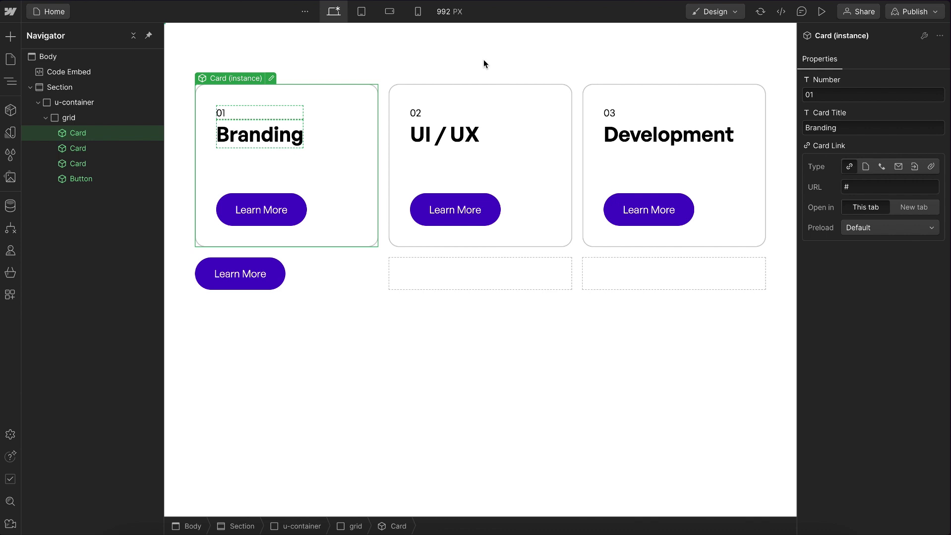